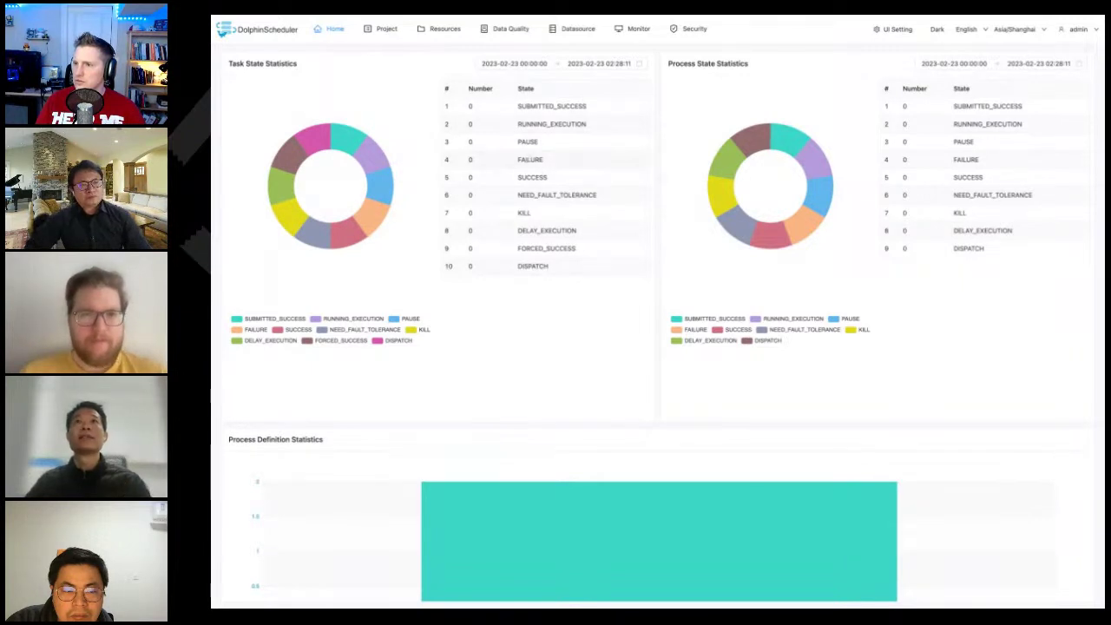
Look up a translation of the FAILURE task state, then open Security's Tenant Manage list
{"action": "double_click", "coordinate": [532, 162]}
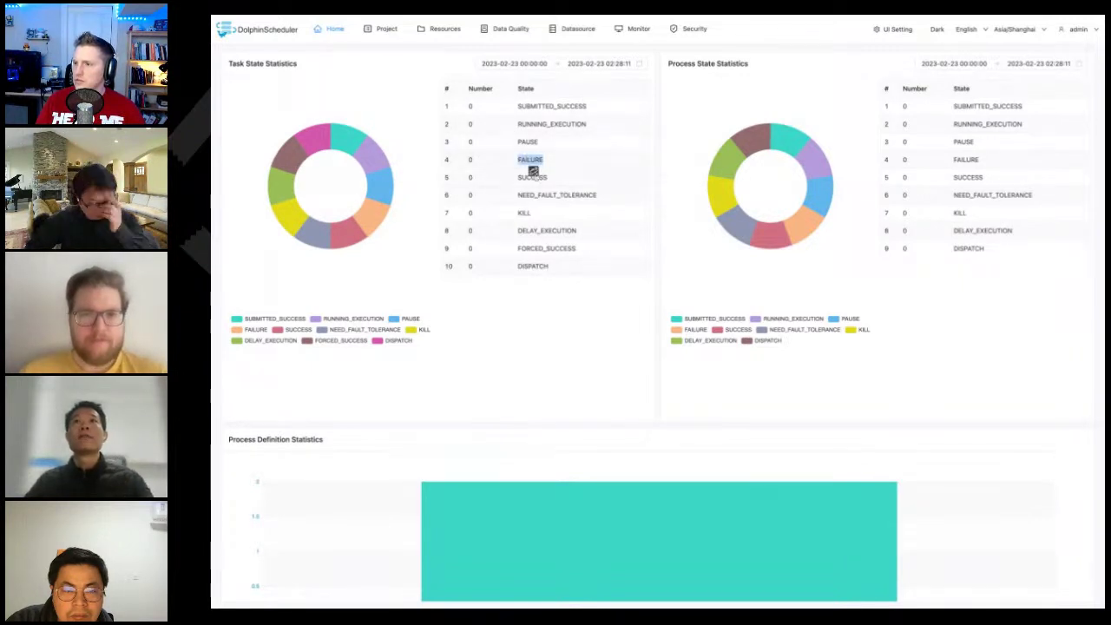
{"action": "left_click", "coordinate": [533, 172]}
{"action": "left_click", "coordinate": [615, 176]}
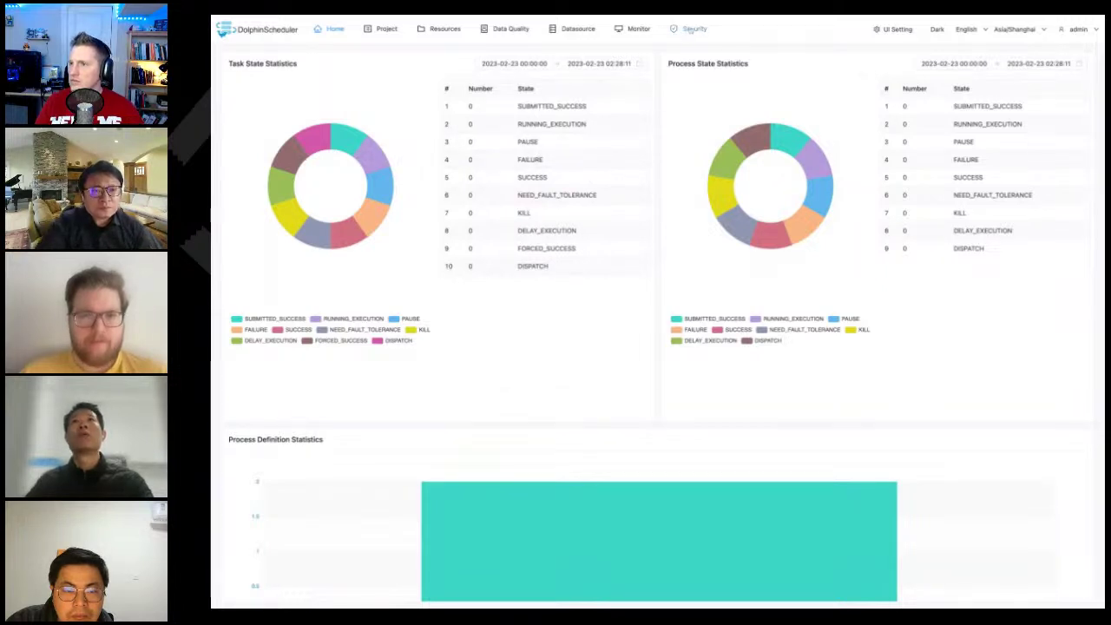
{"action": "left_click", "coordinate": [690, 28]}
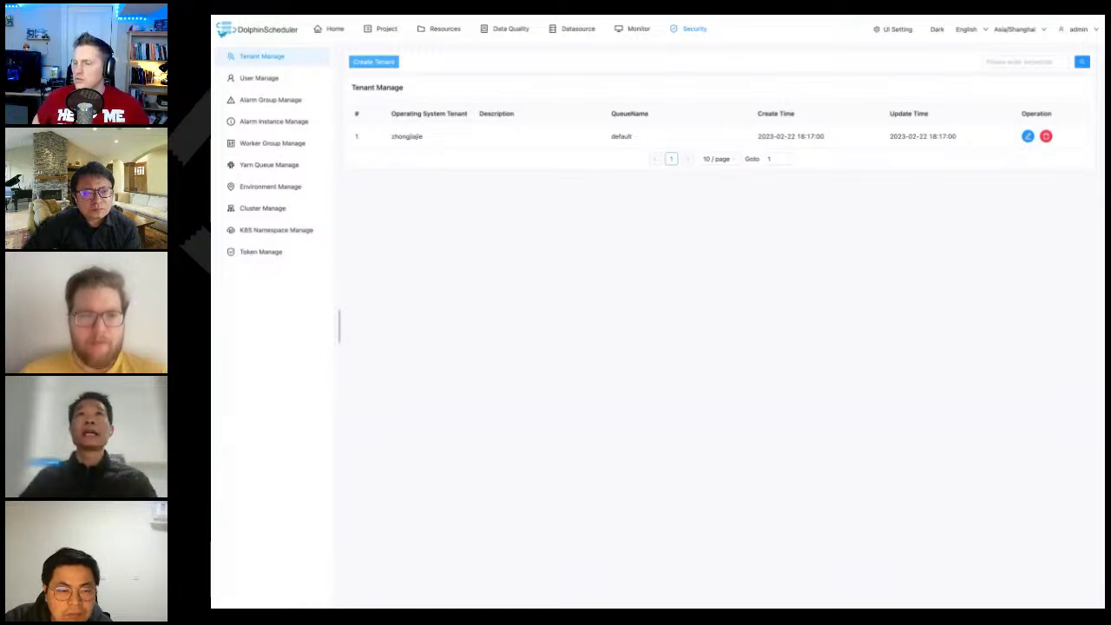
{"action": "left_click", "coordinate": [265, 79]}
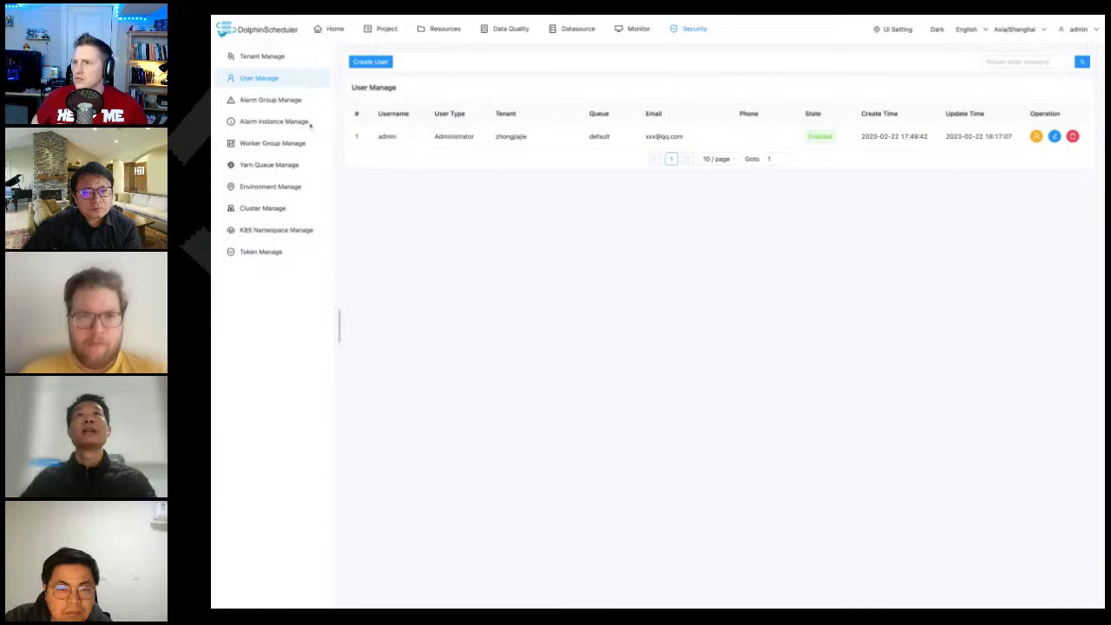
{"action": "left_click", "coordinate": [265, 56]}
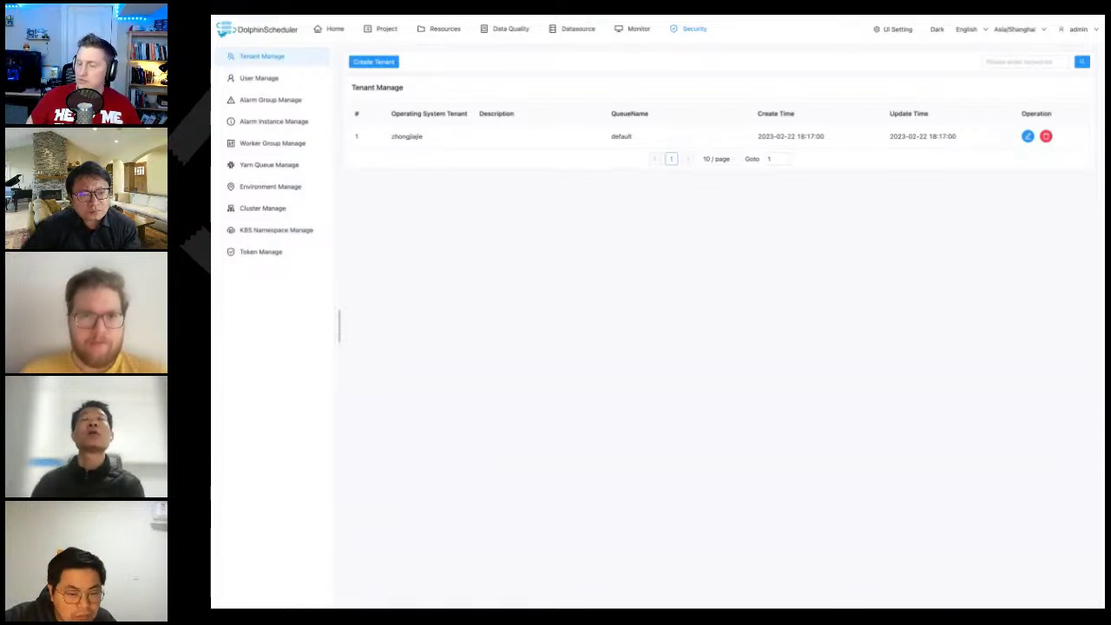
Create a new tenant named root on the default queue
{"action": "left_click", "coordinate": [371, 61]}
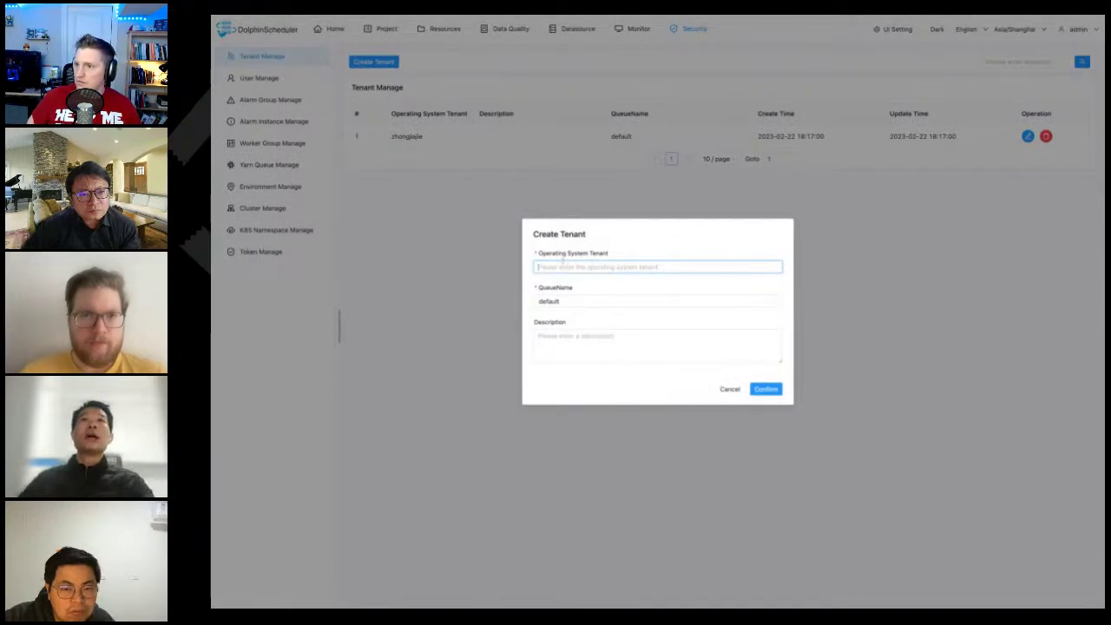
{"action": "type", "text": "ni"}
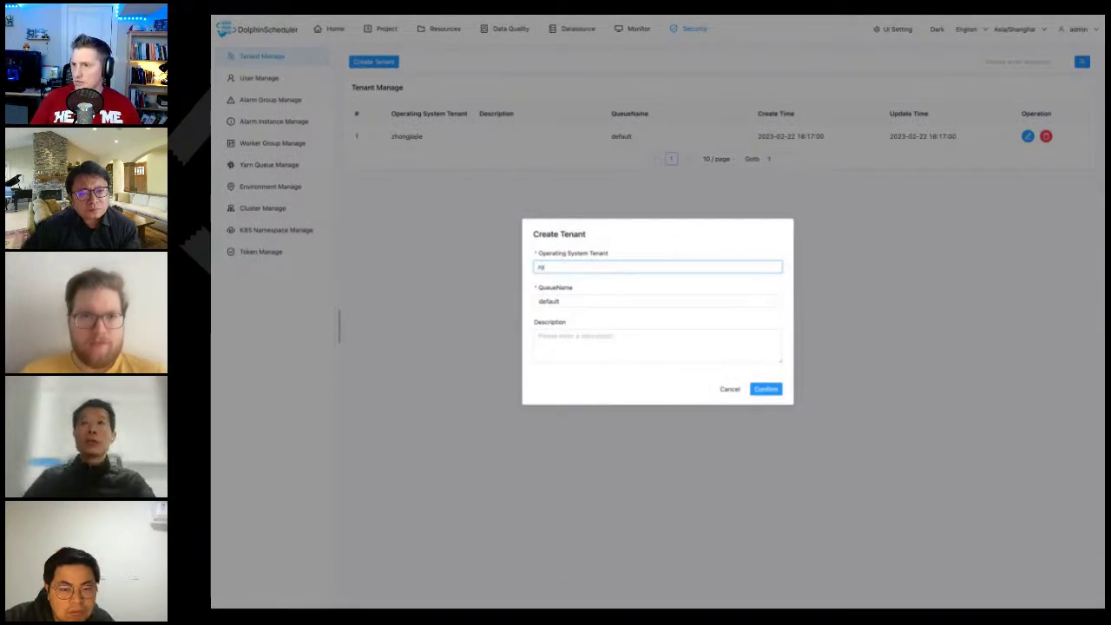
{"action": "left_click", "coordinate": [764, 389]}
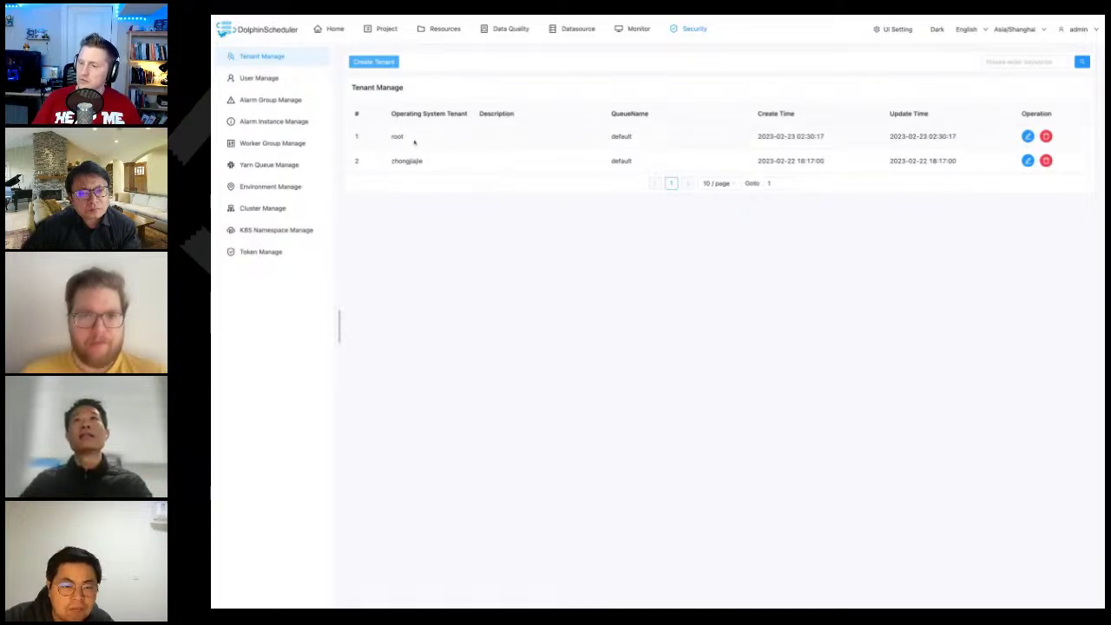
Switch between User Manage and Tenant Manage, ending on the user list
{"action": "left_click", "coordinate": [259, 78]}
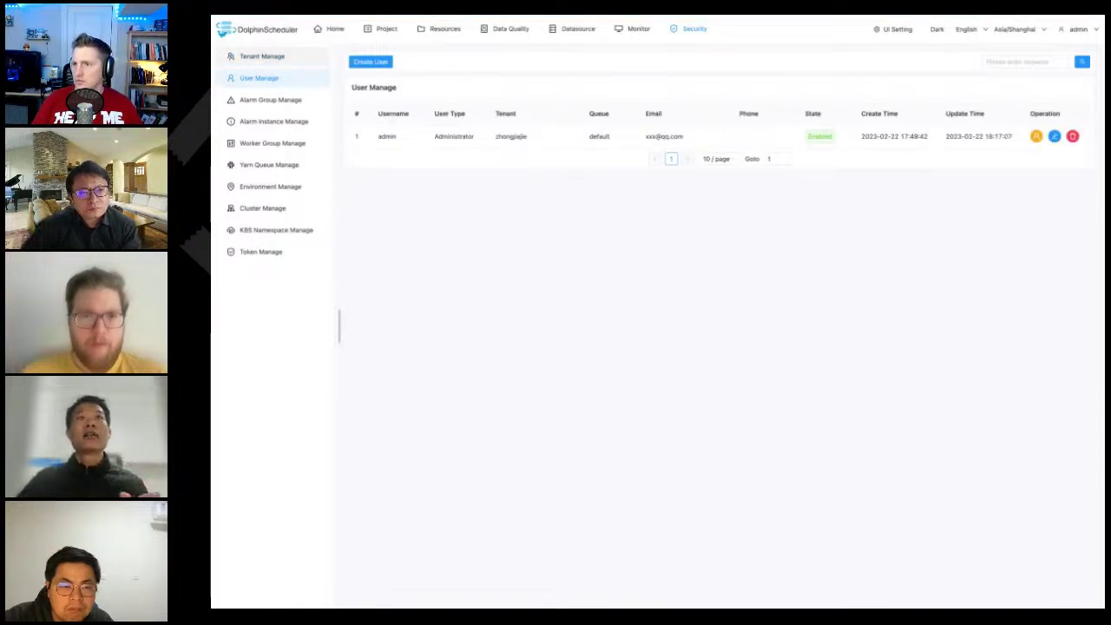
{"action": "left_click", "coordinate": [263, 57]}
{"action": "left_click", "coordinate": [260, 77]}
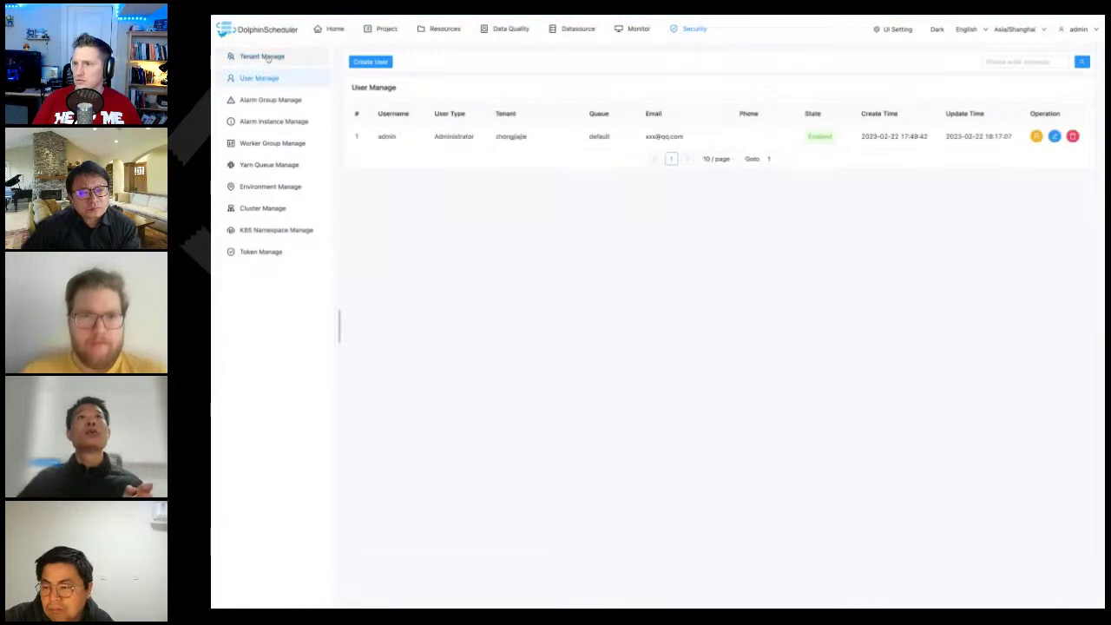
{"action": "left_click", "coordinate": [265, 57]}
{"action": "left_click", "coordinate": [260, 77]}
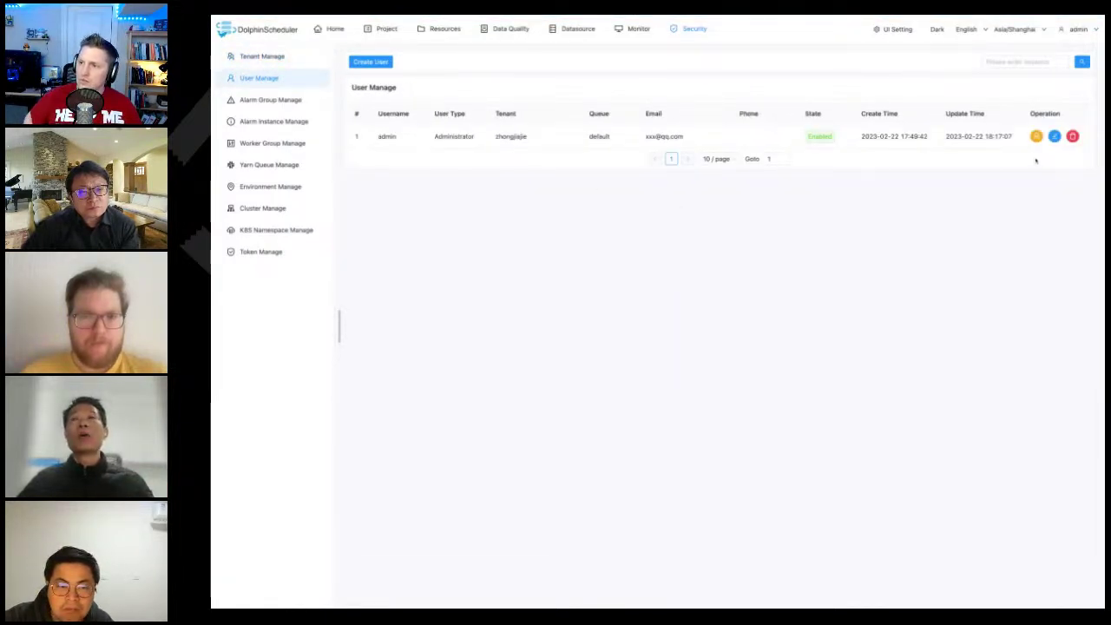
Edit the admin user, try the root tenant, revert to the original tenant and confirm
{"action": "left_click", "coordinate": [1054, 136]}
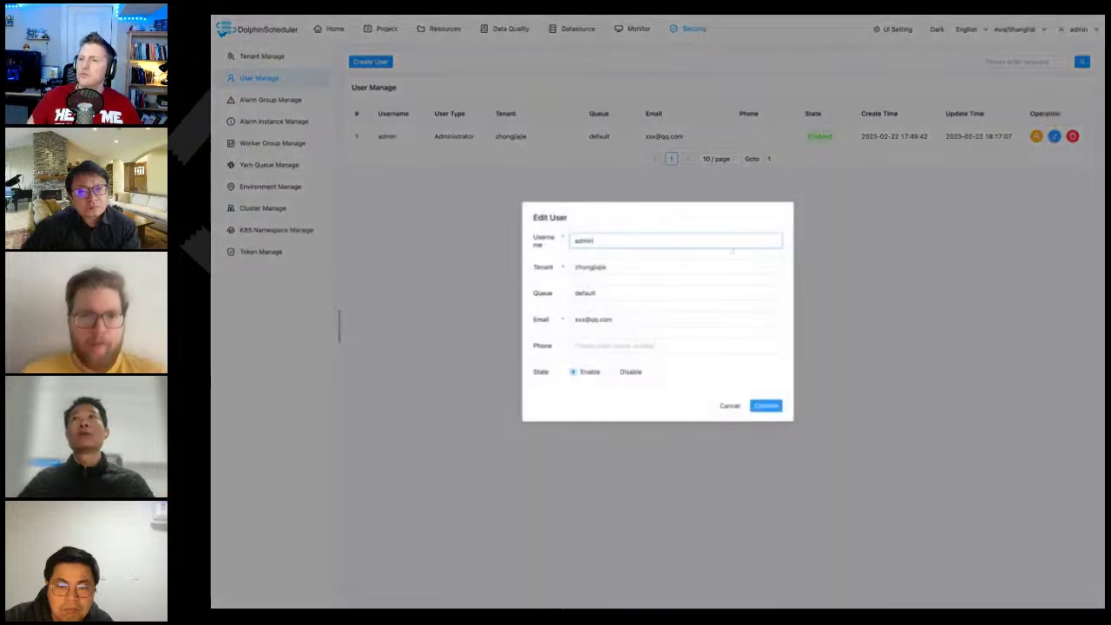
{"action": "left_click", "coordinate": [605, 296]}
{"action": "left_click", "coordinate": [616, 269]}
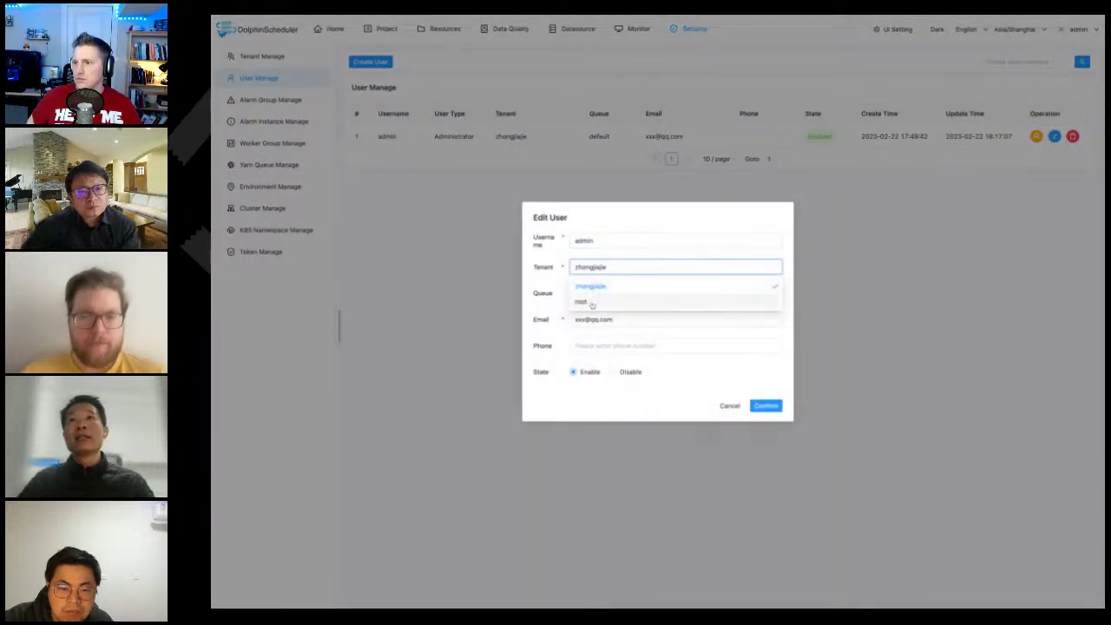
{"action": "left_click", "coordinate": [592, 303]}
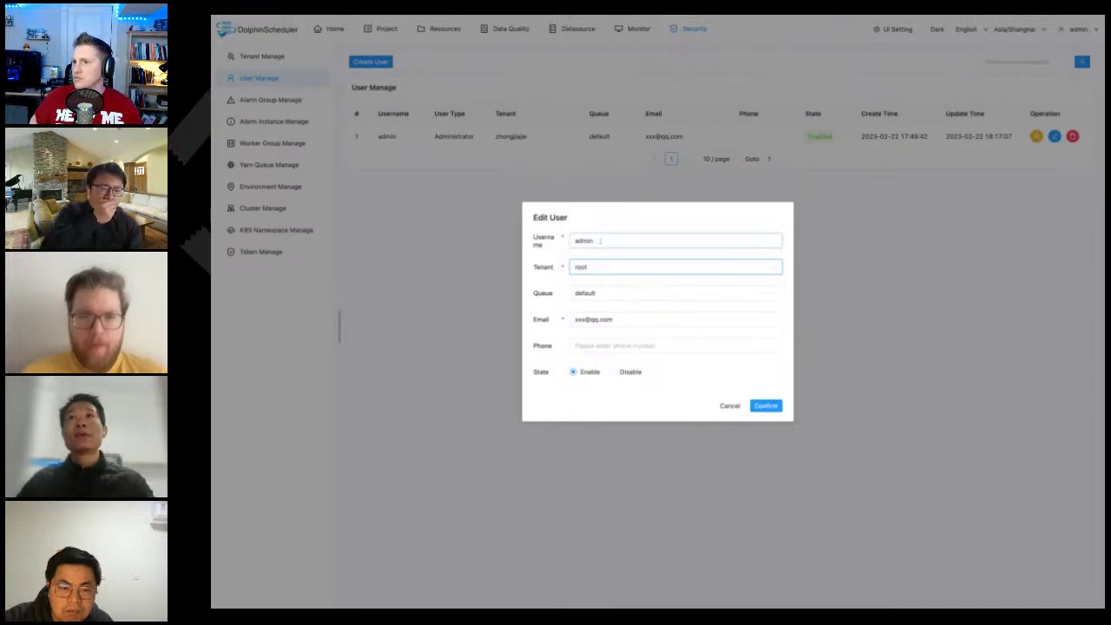
{"action": "left_click", "coordinate": [596, 271]}
{"action": "left_click", "coordinate": [590, 285]}
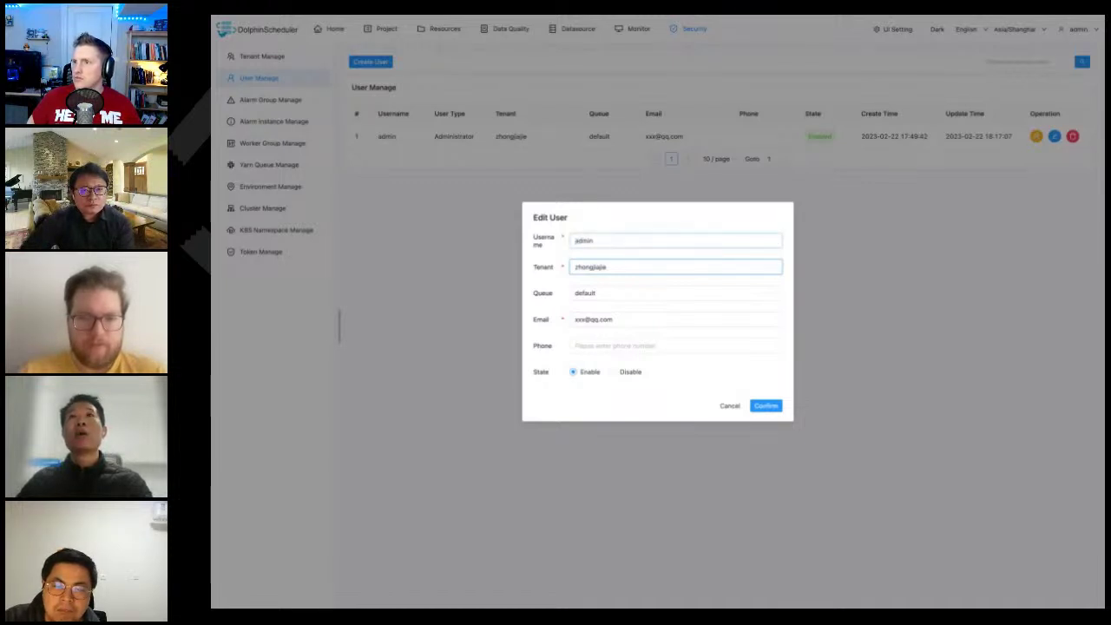
{"action": "left_click", "coordinate": [613, 269]}
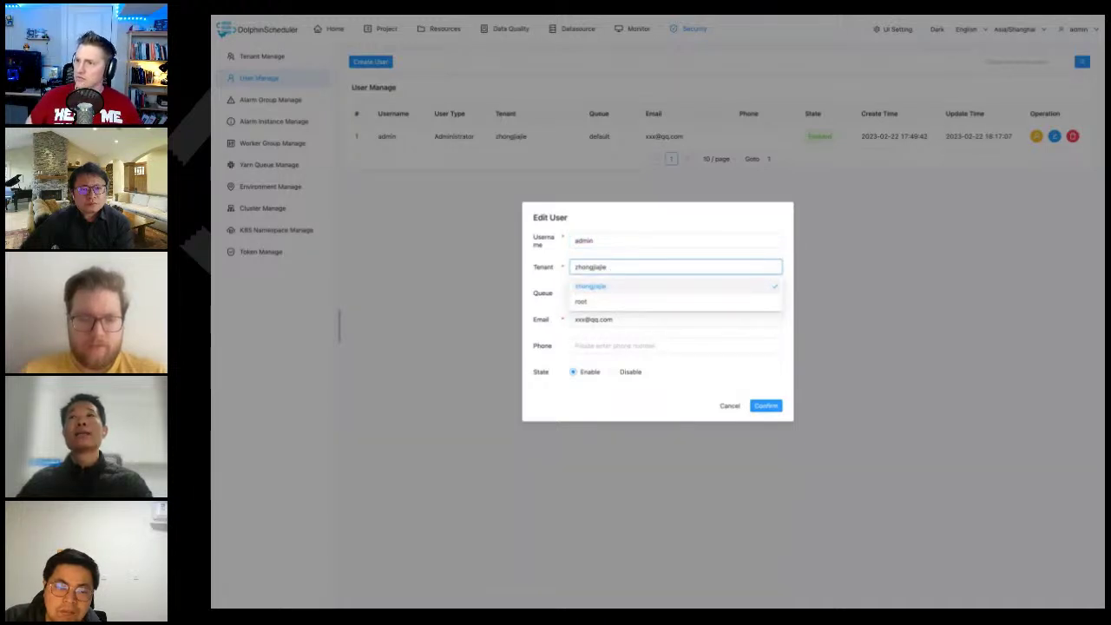
{"action": "left_click", "coordinate": [583, 301]}
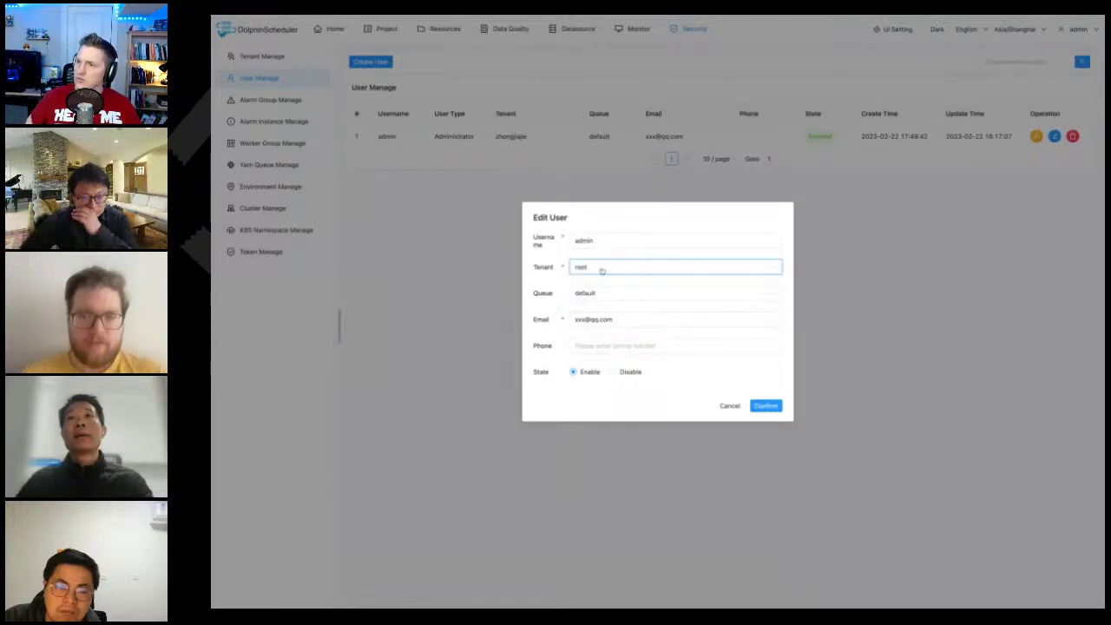
{"action": "left_click", "coordinate": [595, 270]}
{"action": "left_click", "coordinate": [591, 287]}
{"action": "left_click", "coordinate": [765, 406]}
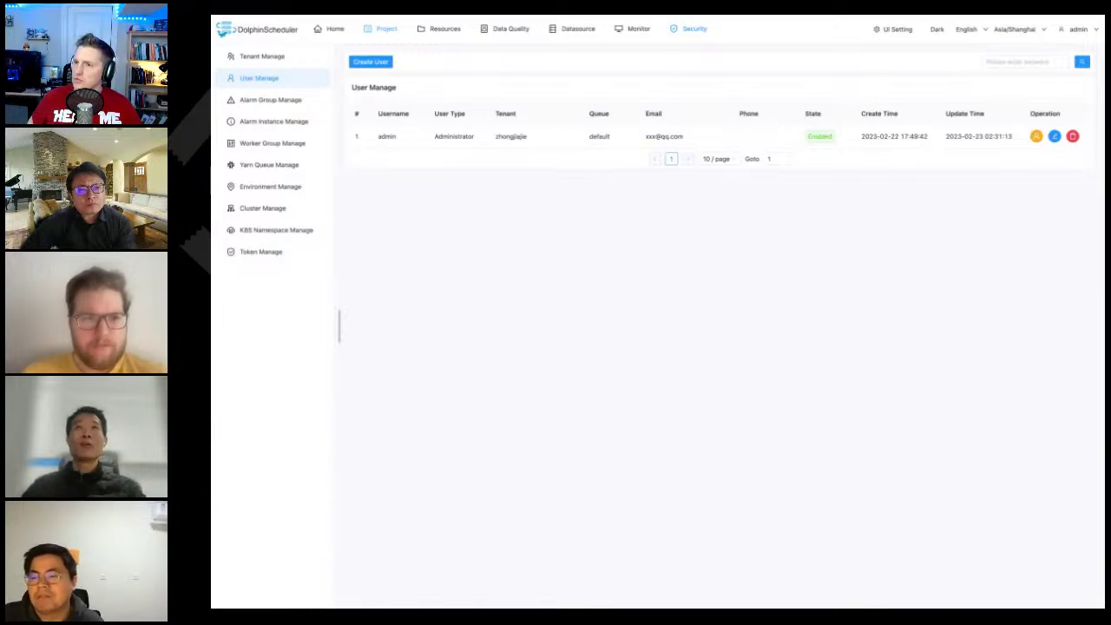
Create a project named new-project1 from the Project list
{"action": "left_click", "coordinate": [386, 29]}
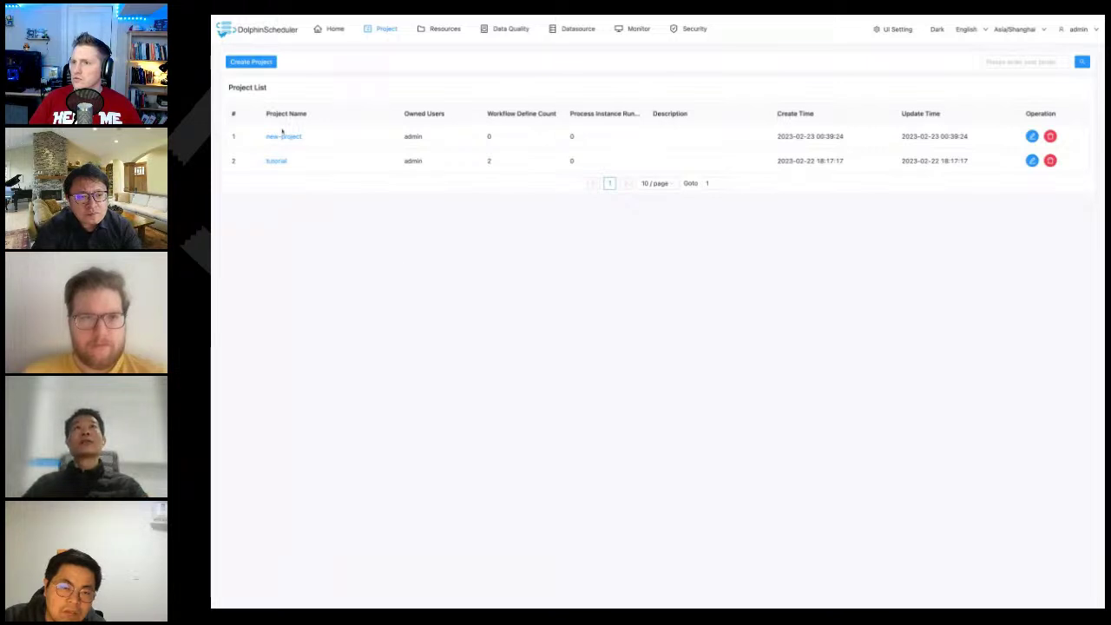
{"action": "left_click", "coordinate": [252, 62]}
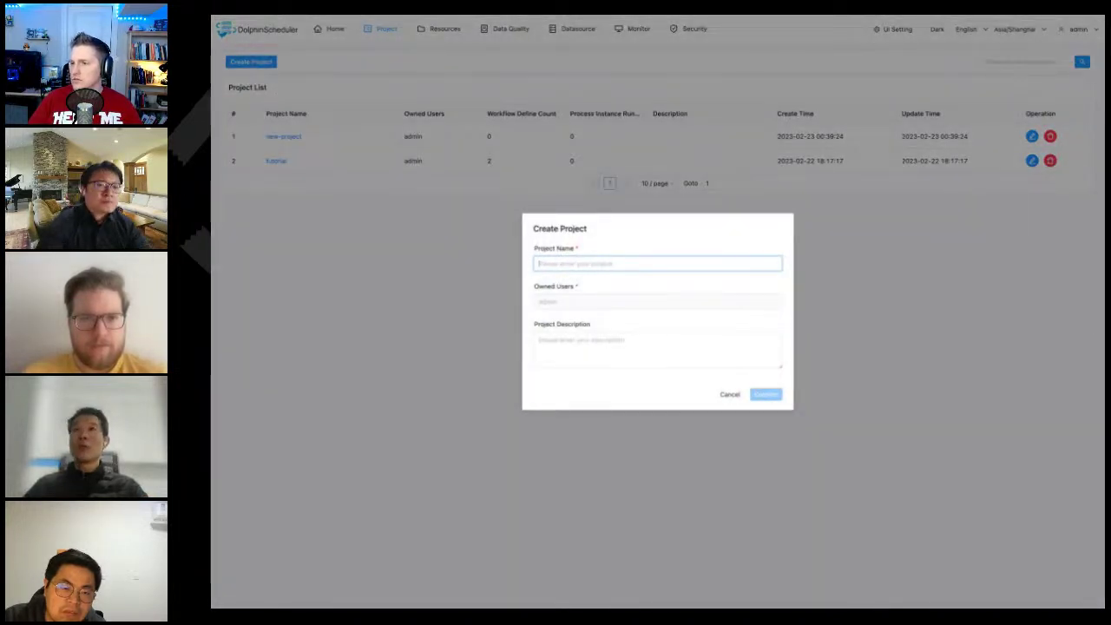
{"action": "type", "text": "tut"}
{"action": "key", "text": "BackSpace"}
{"action": "key", "text": "BackSpace"}
{"action": "key", "text": "BackSpace"}
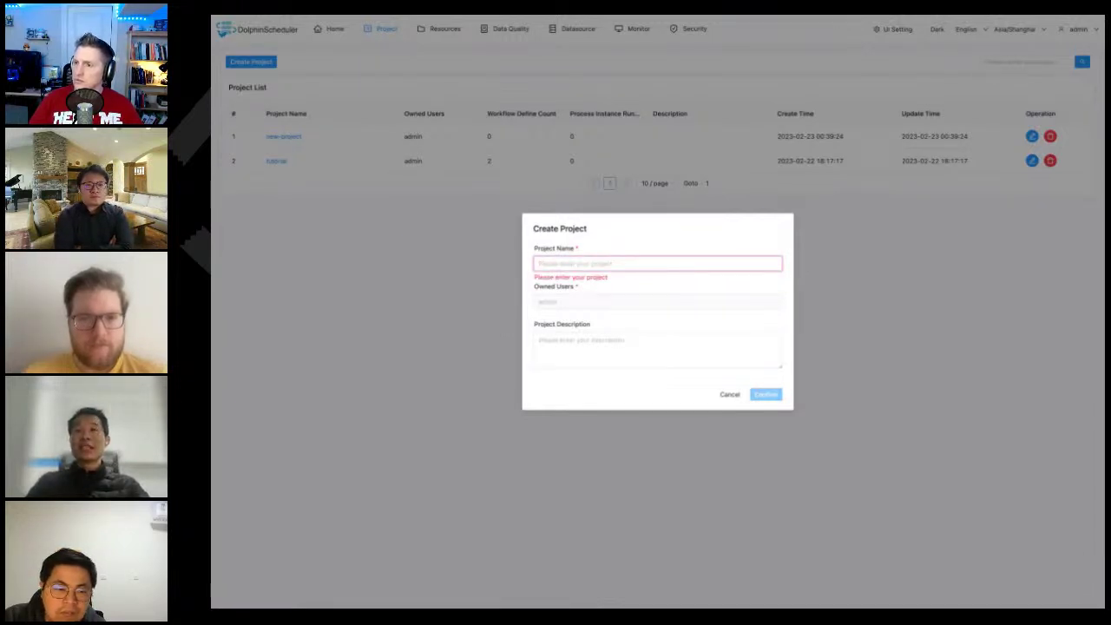
{"action": "type", "text": "new-"}
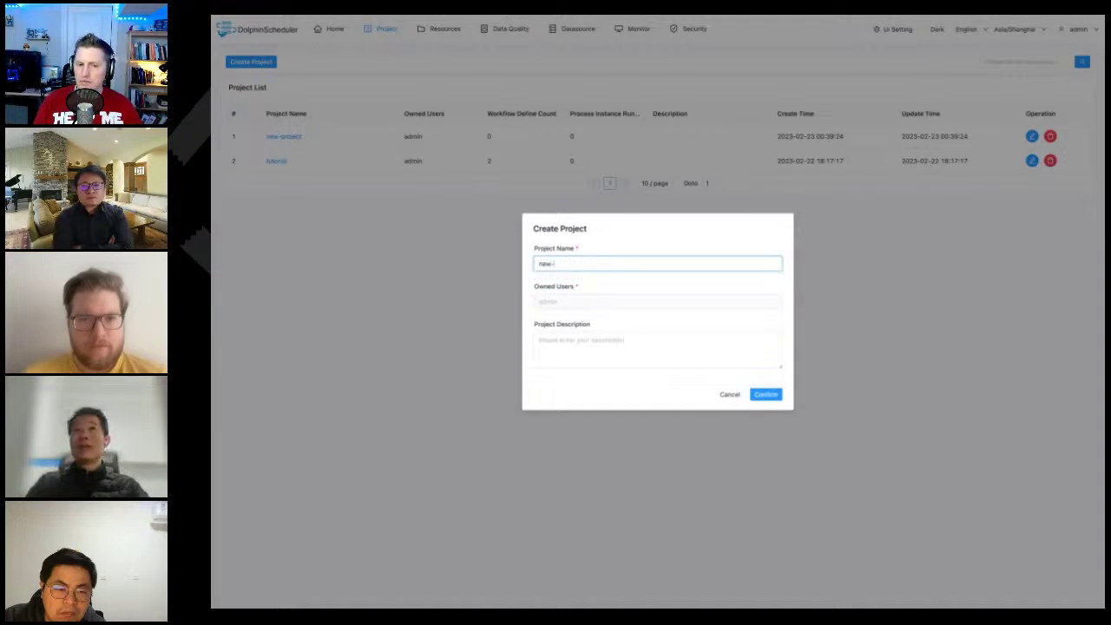
{"action": "type", "text": "pro"}
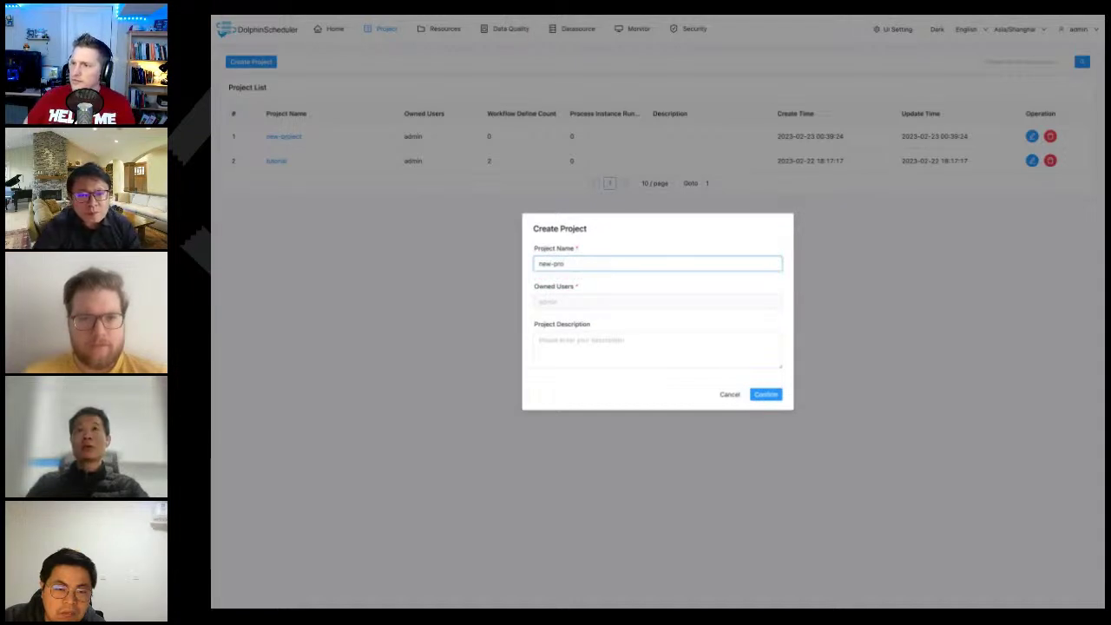
{"action": "type", "text": "ject1"}
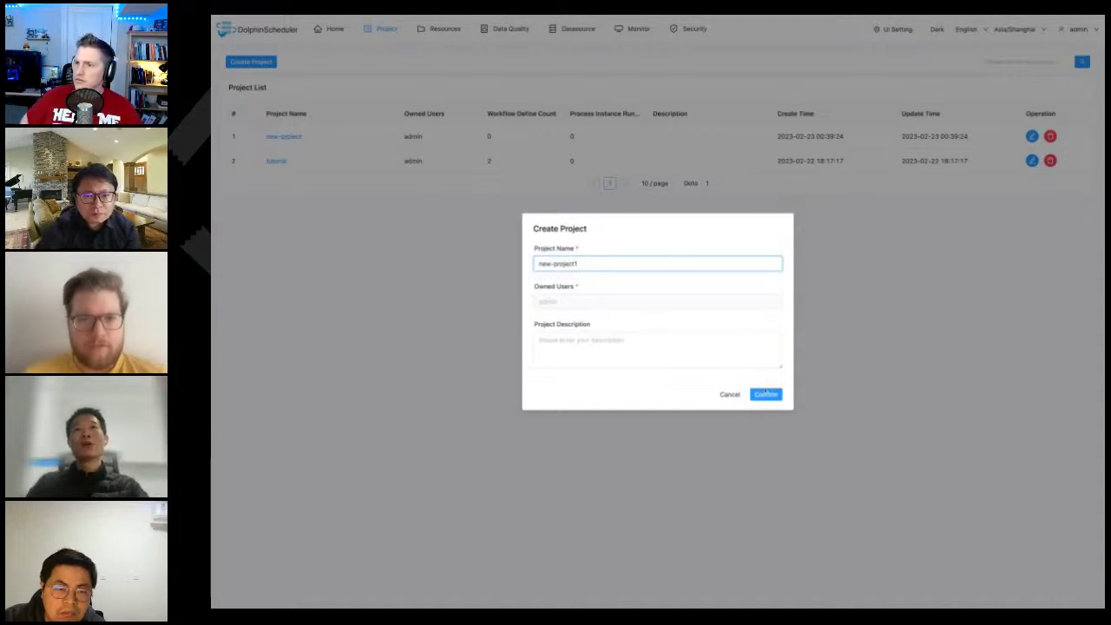
{"action": "left_click", "coordinate": [766, 394]}
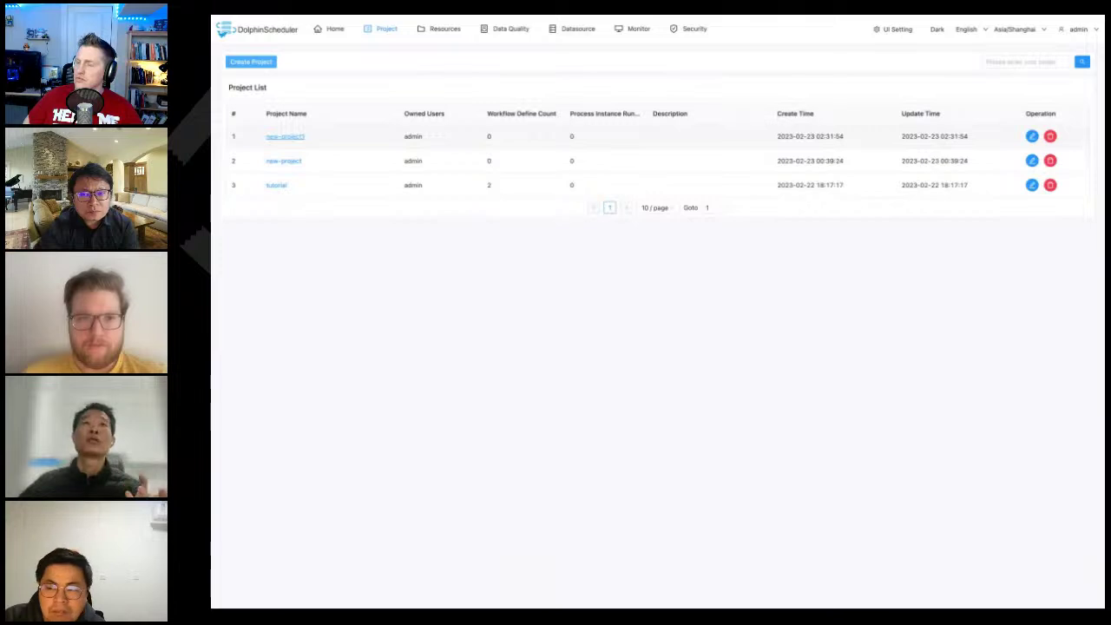
Open new-project1, highlight its statistics headings, then show its empty Workflow Definition list
{"action": "left_click", "coordinate": [286, 136]}
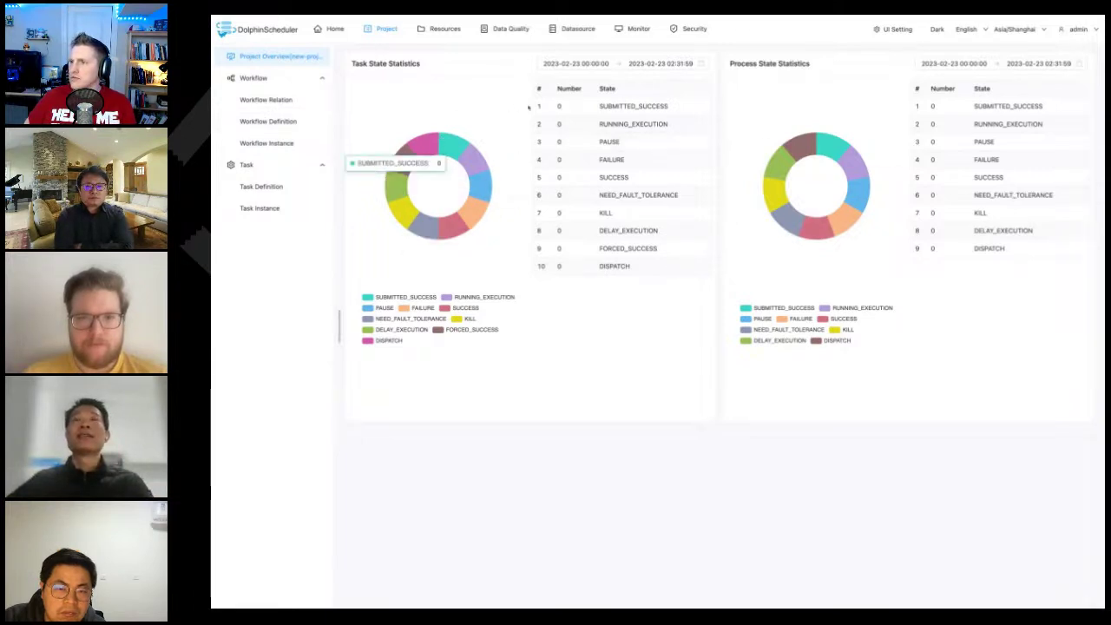
{"action": "mouse_move", "coordinate": [412, 148]}
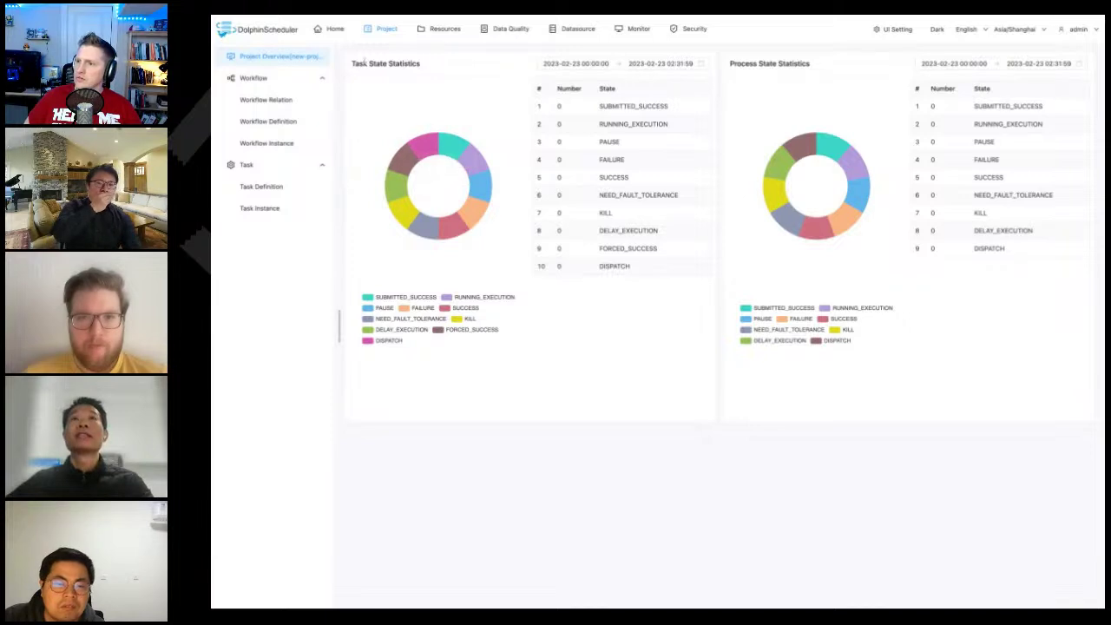
{"action": "left_click_drag", "start_coordinate": [352, 64], "coordinate": [414, 69]}
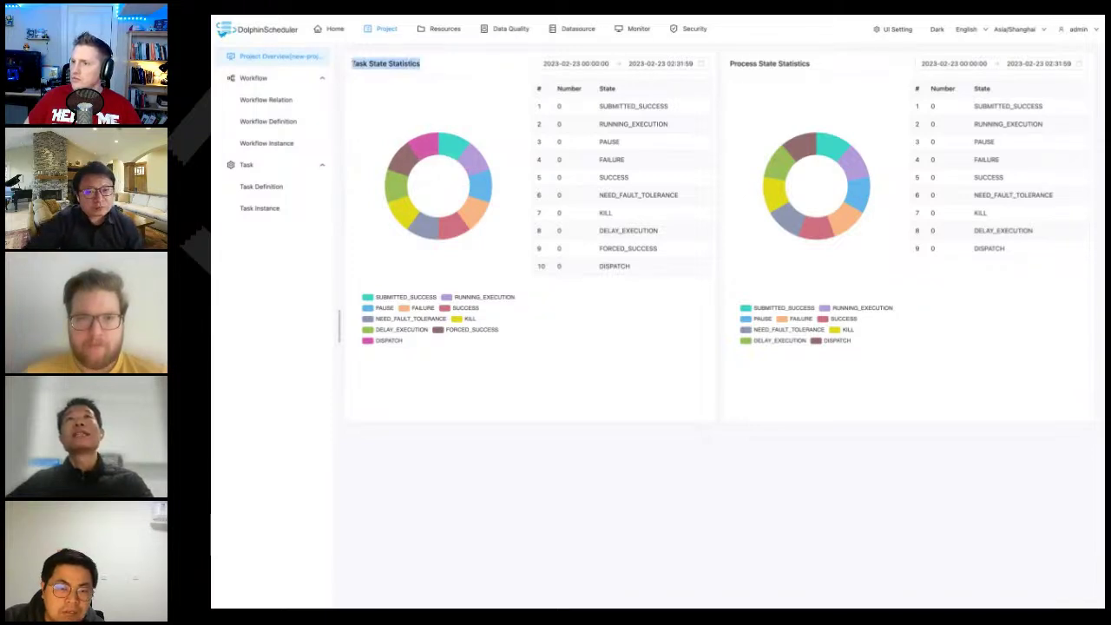
{"action": "left_click", "coordinate": [472, 64]}
{"action": "left_click_drag", "start_coordinate": [730, 63], "coordinate": [810, 65]}
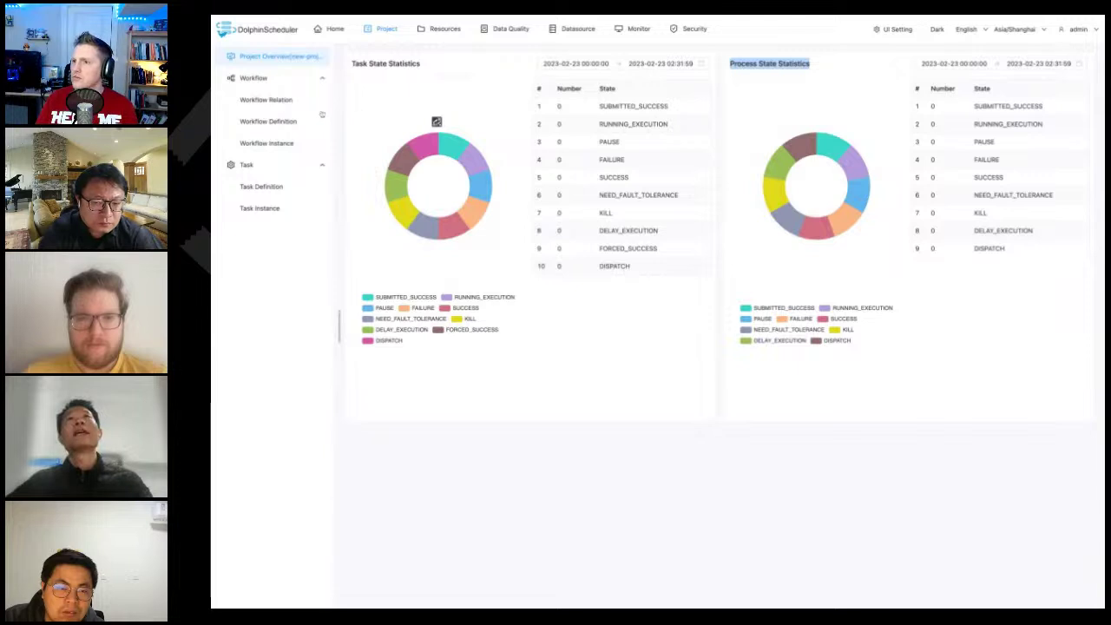
{"action": "left_click", "coordinate": [267, 122]}
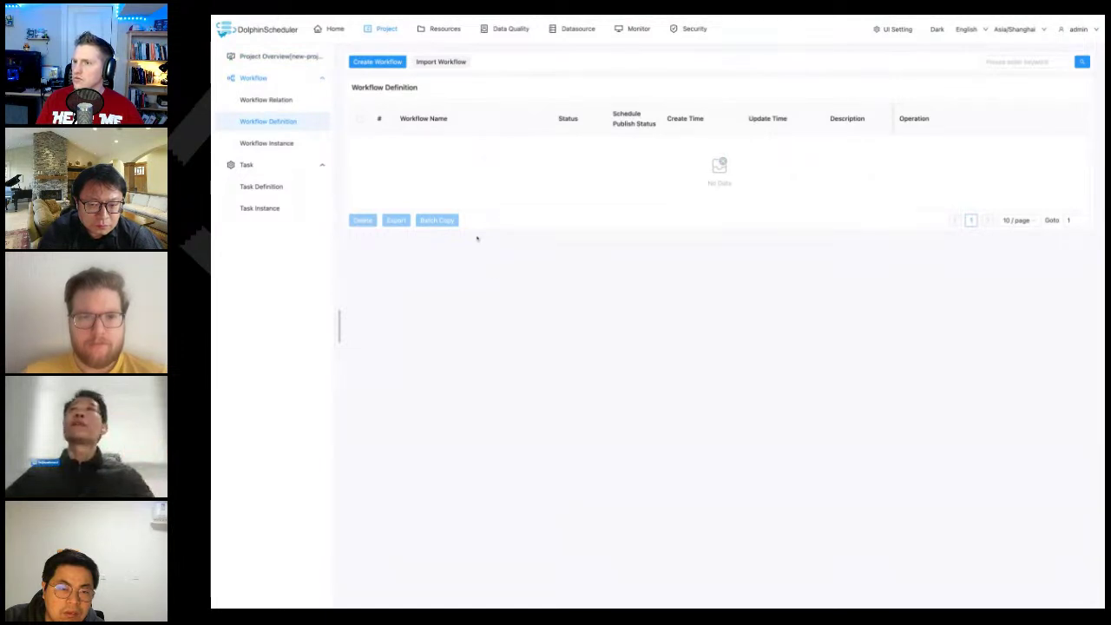
Create a workflow with a SHELL task named echo1 whose script is 'echo 1'
{"action": "left_click", "coordinate": [378, 62]}
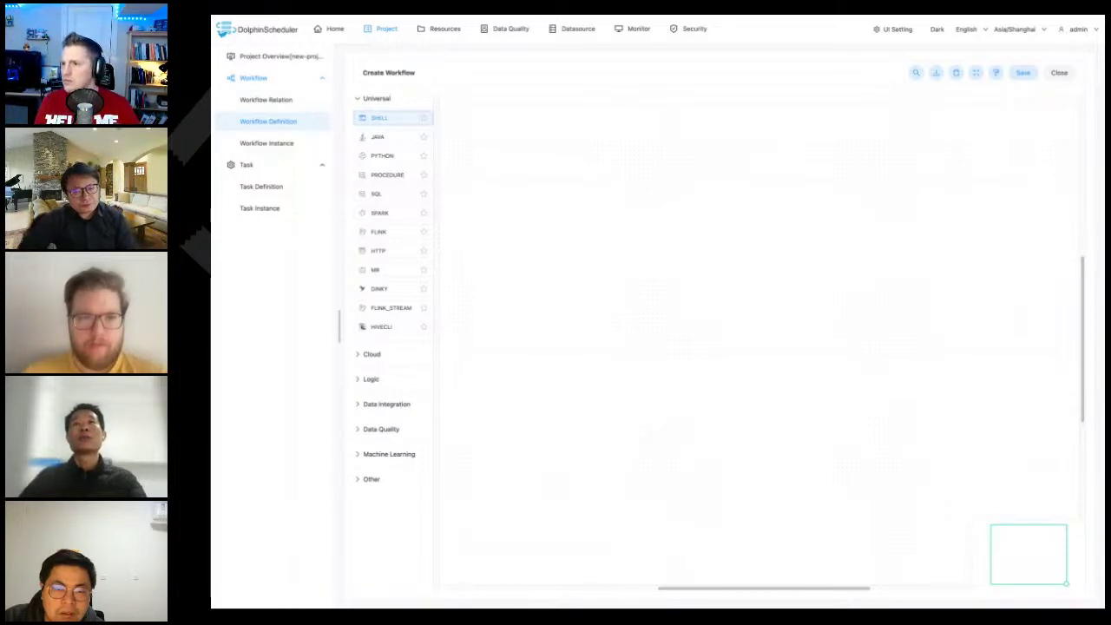
{"action": "left_click_drag", "start_coordinate": [379, 118], "coordinate": [514, 186]}
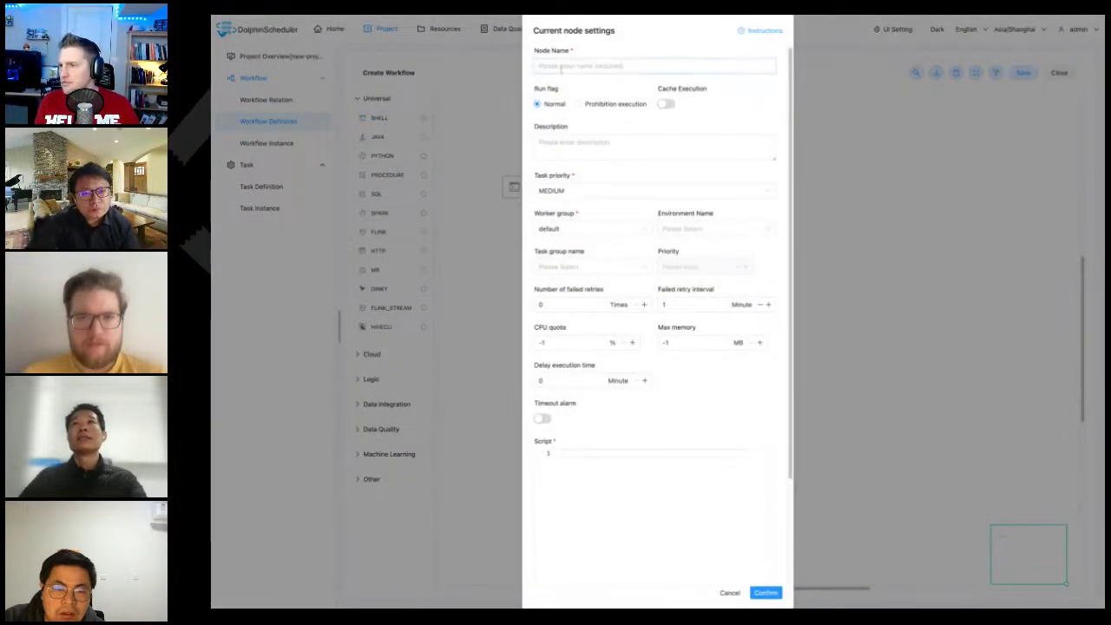
{"action": "left_click", "coordinate": [553, 65]}
{"action": "type", "text": "ab"}
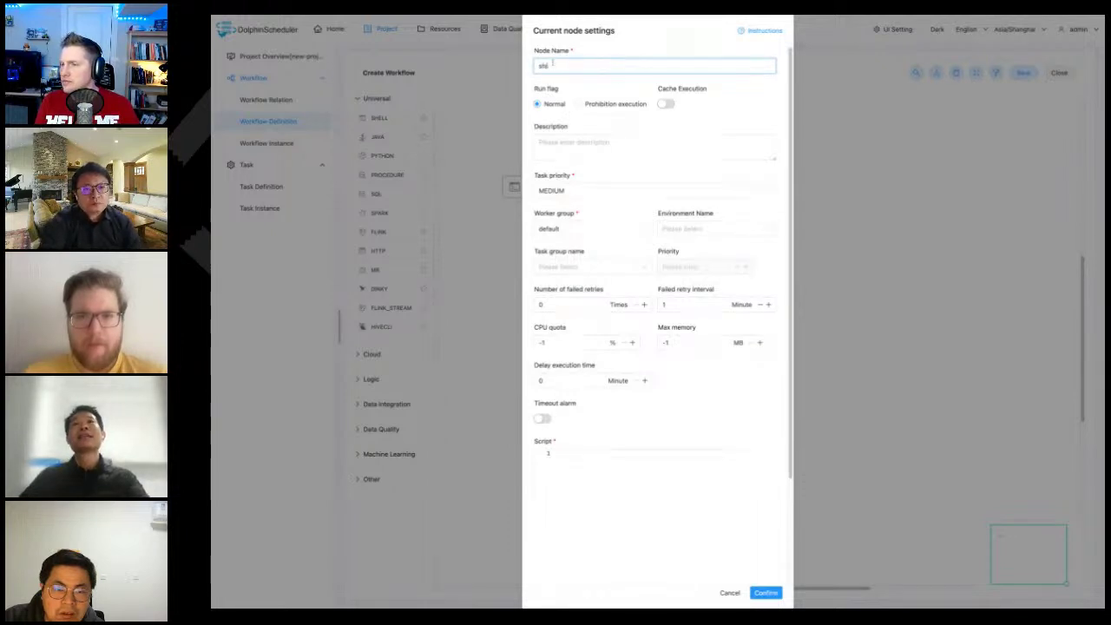
{"action": "key", "text": "BackSpace"}
{"action": "key", "text": "BackSpace"}
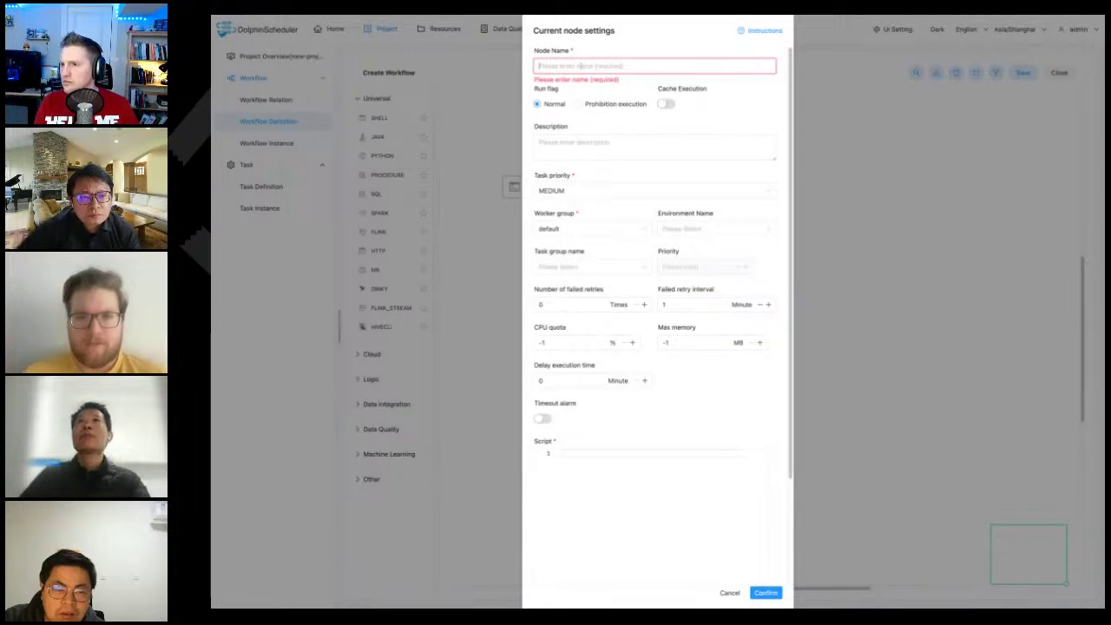
{"action": "left_click", "coordinate": [581, 66]}
{"action": "type", "text": "sh"}
{"action": "key", "text": "BackSpace"}
{"action": "key", "text": "BackSpace"}
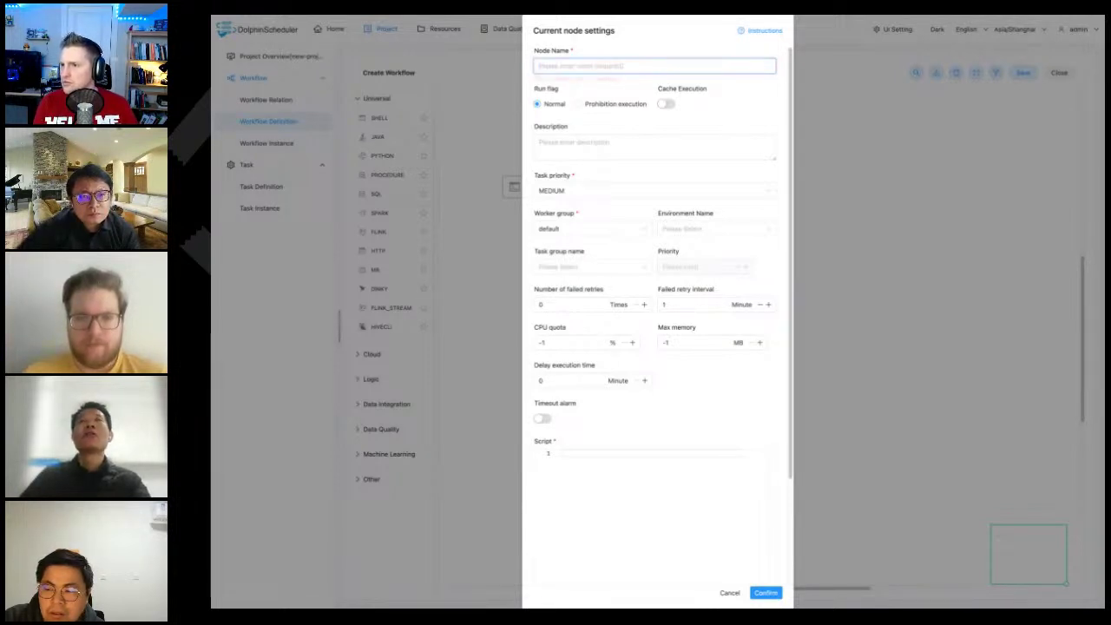
{"action": "type", "text": "sh"}
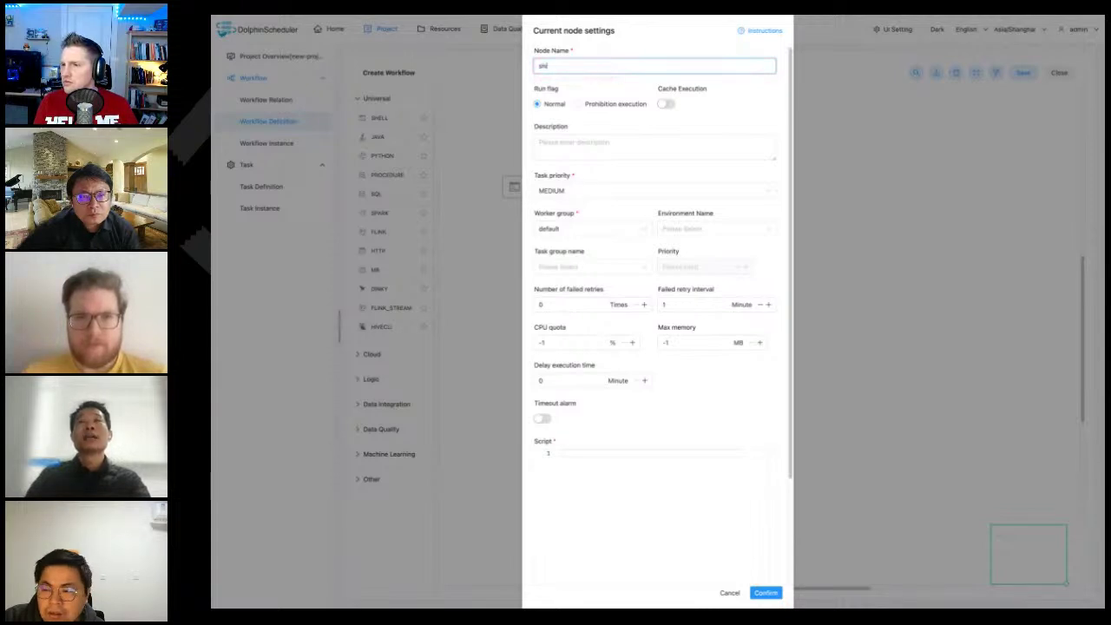
{"action": "key", "text": "BackSpace"}
{"action": "key", "text": "BackSpace"}
{"action": "type", "text": "echo12"}
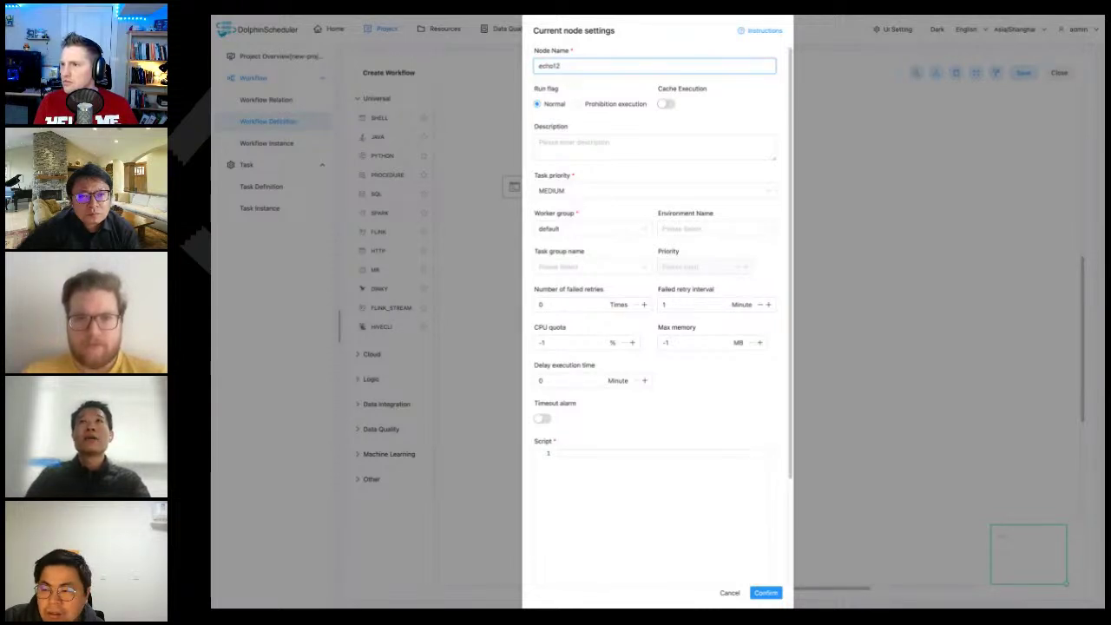
{"action": "left_click", "coordinate": [576, 474]}
{"action": "type", "text": "echo 1"}
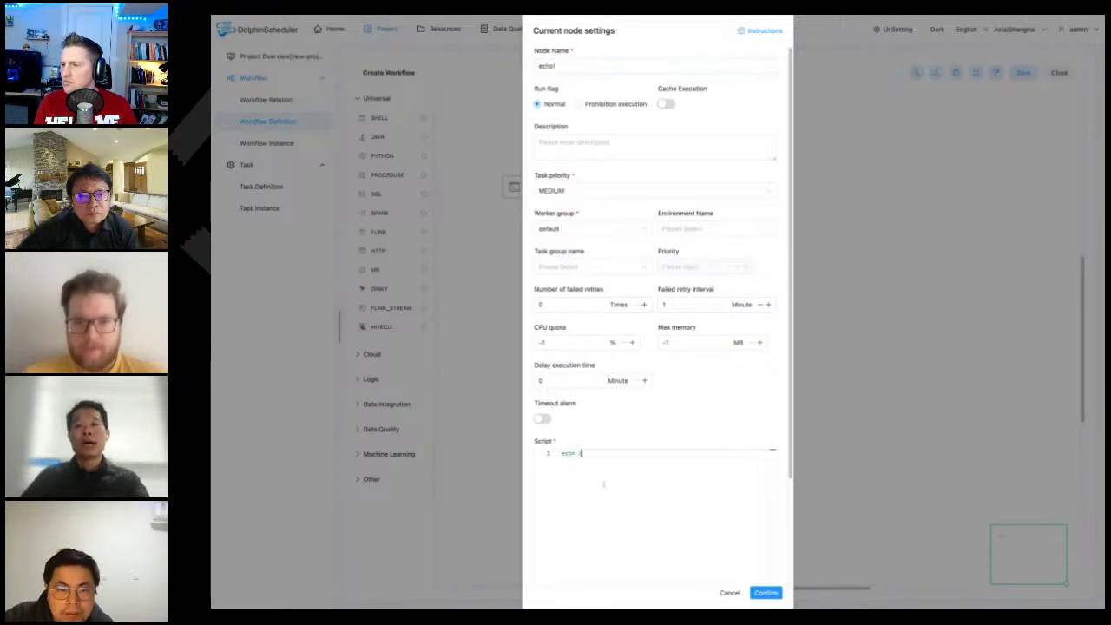
{"action": "left_click", "coordinate": [767, 593]}
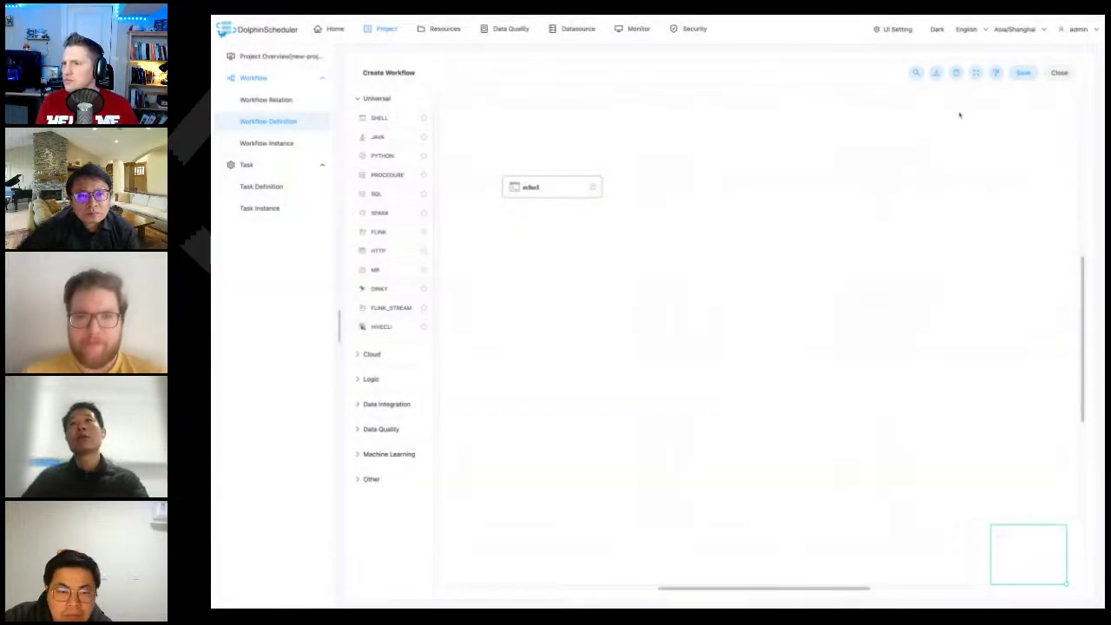
Save the workflow under the name 'workflow'
{"action": "left_click", "coordinate": [1024, 72]}
{"action": "left_click", "coordinate": [579, 209]}
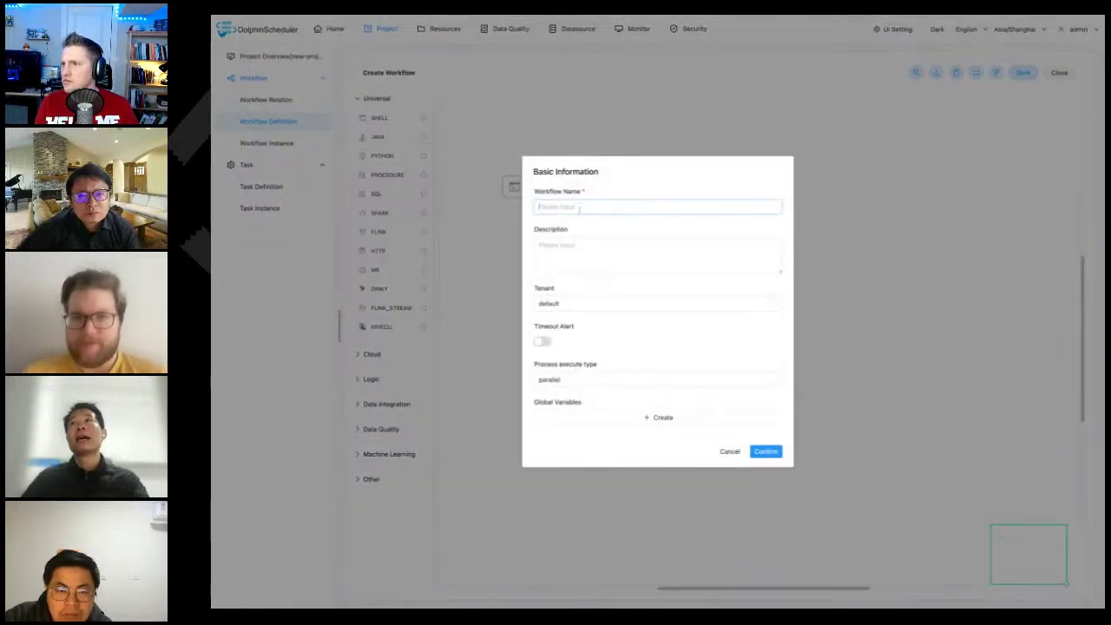
{"action": "type", "text": "s"}
{"action": "key", "text": "BackSpace"}
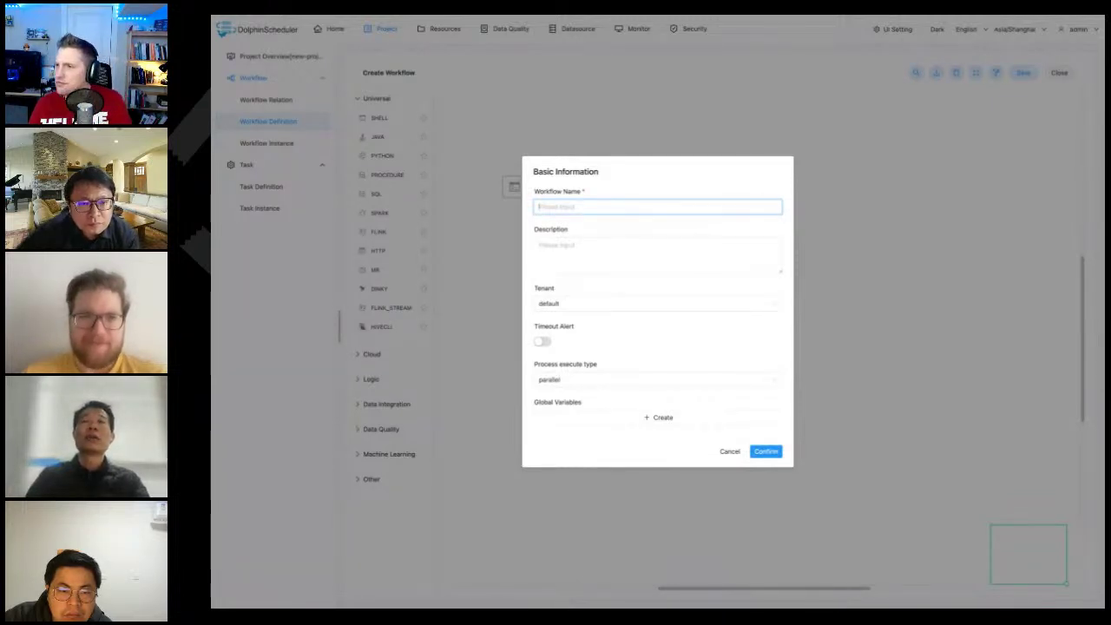
{"action": "type", "text": "w"}
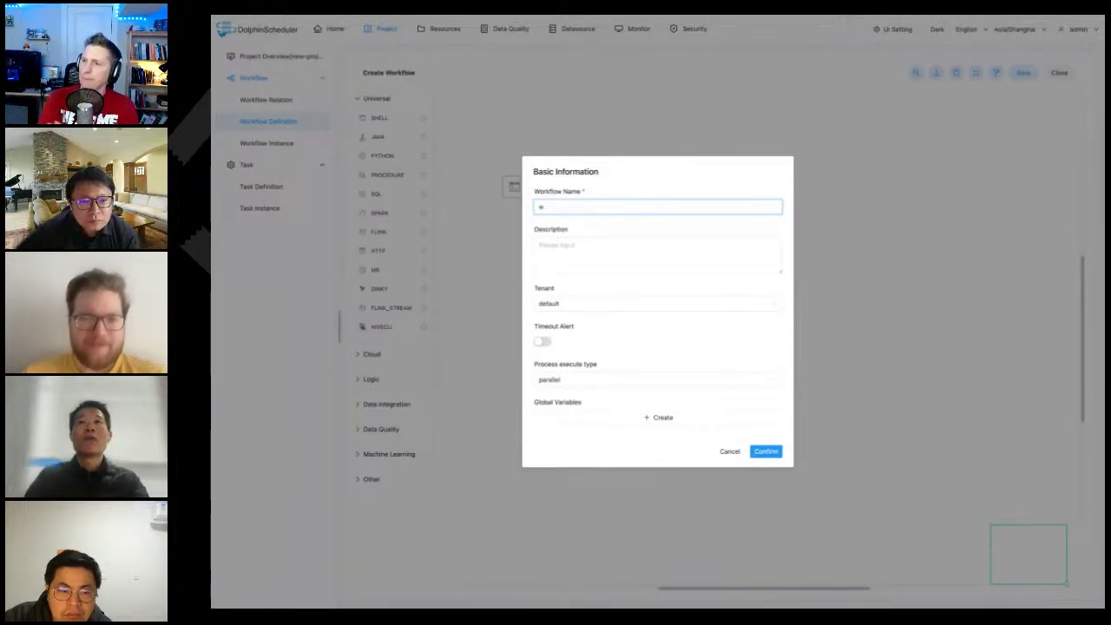
{"action": "type", "text": "forkflow"}
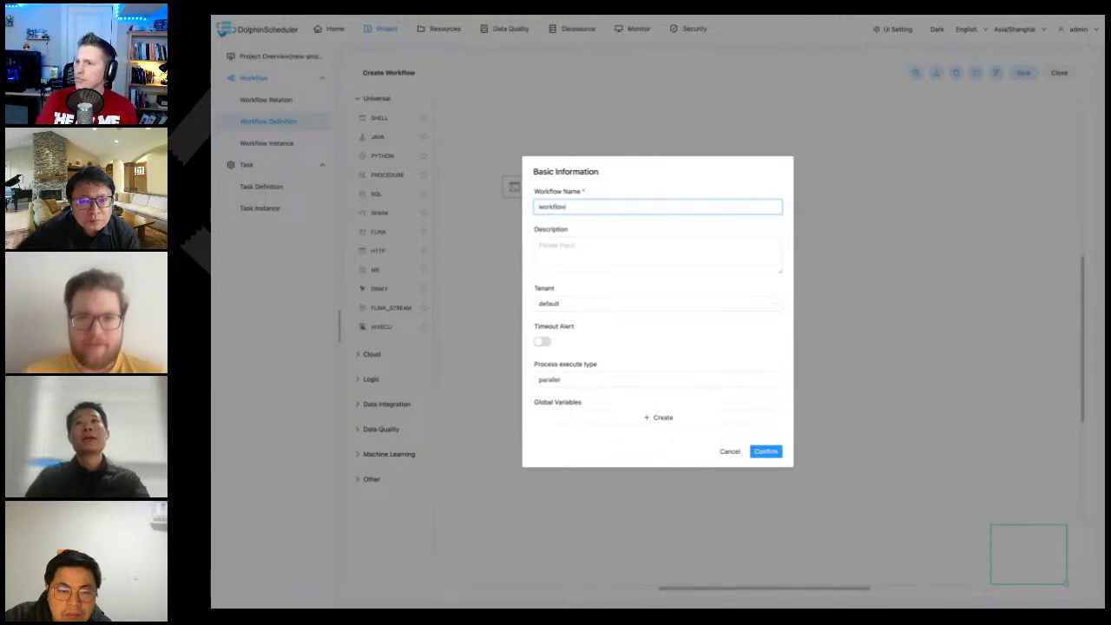
{"action": "left_click", "coordinate": [767, 451]}
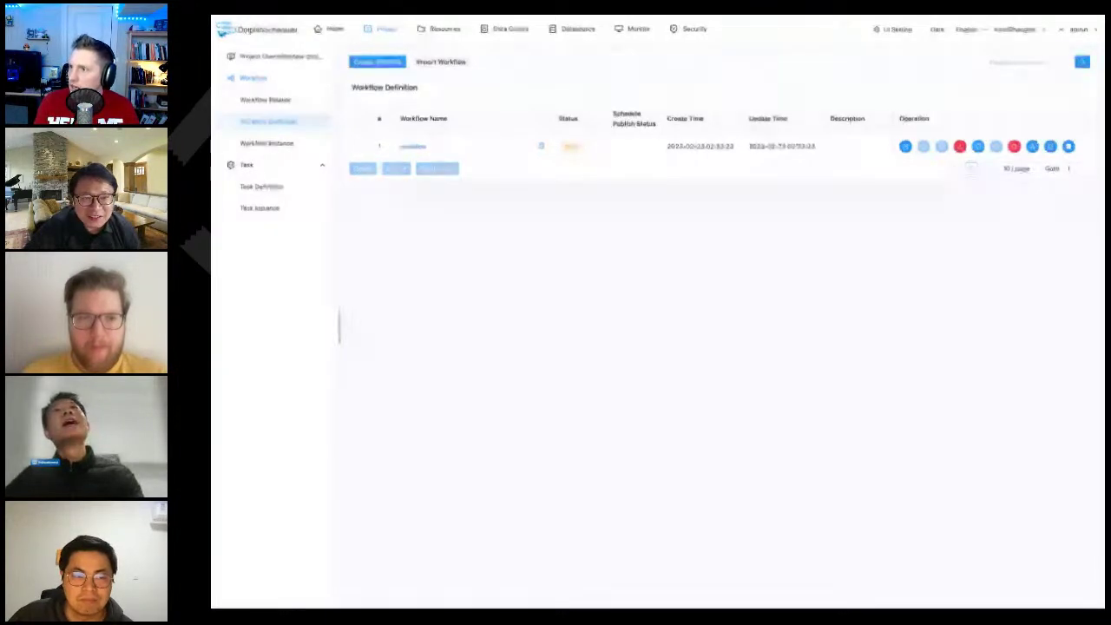
Switch between the Workflow Instance and Workflow Definition lists, ending on definitions
{"action": "left_click", "coordinate": [285, 144]}
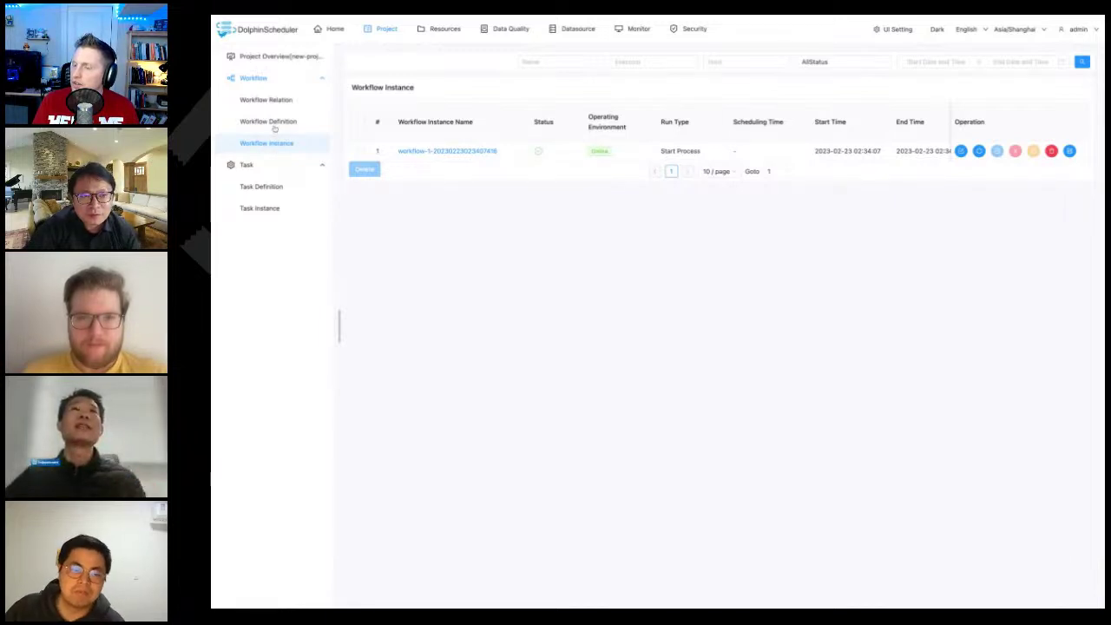
{"action": "left_click", "coordinate": [274, 123]}
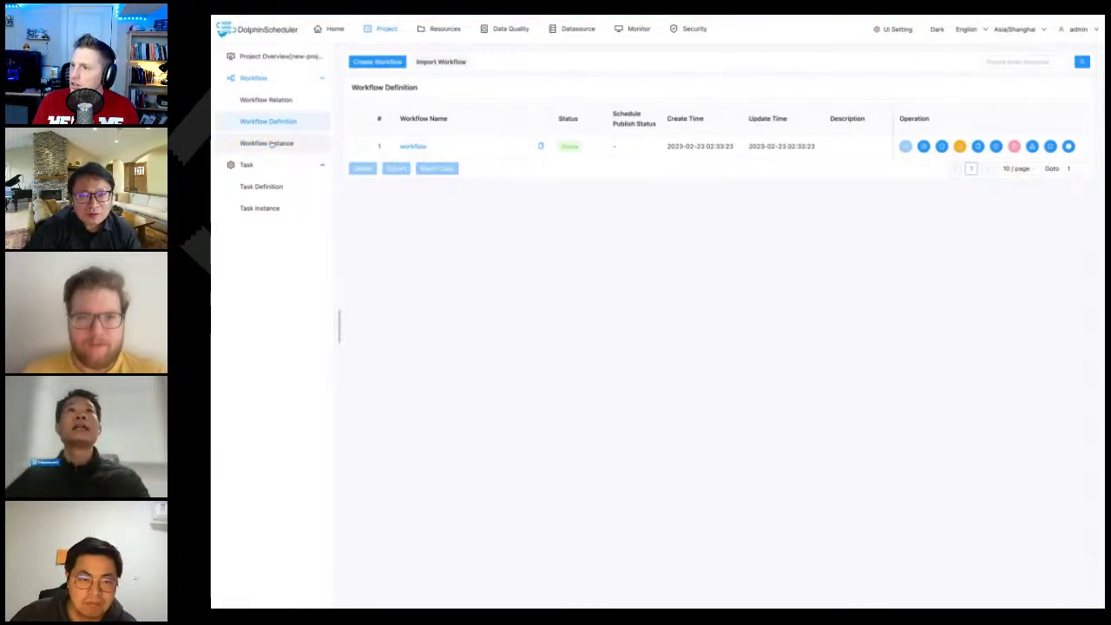
{"action": "left_click", "coordinate": [272, 144]}
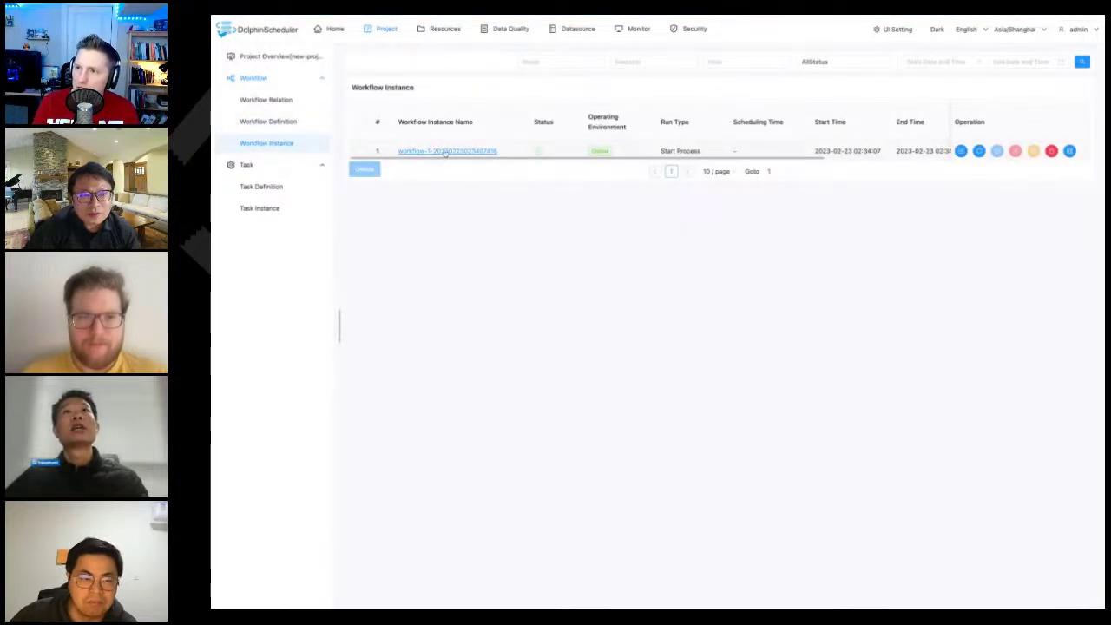
{"action": "left_click", "coordinate": [279, 122]}
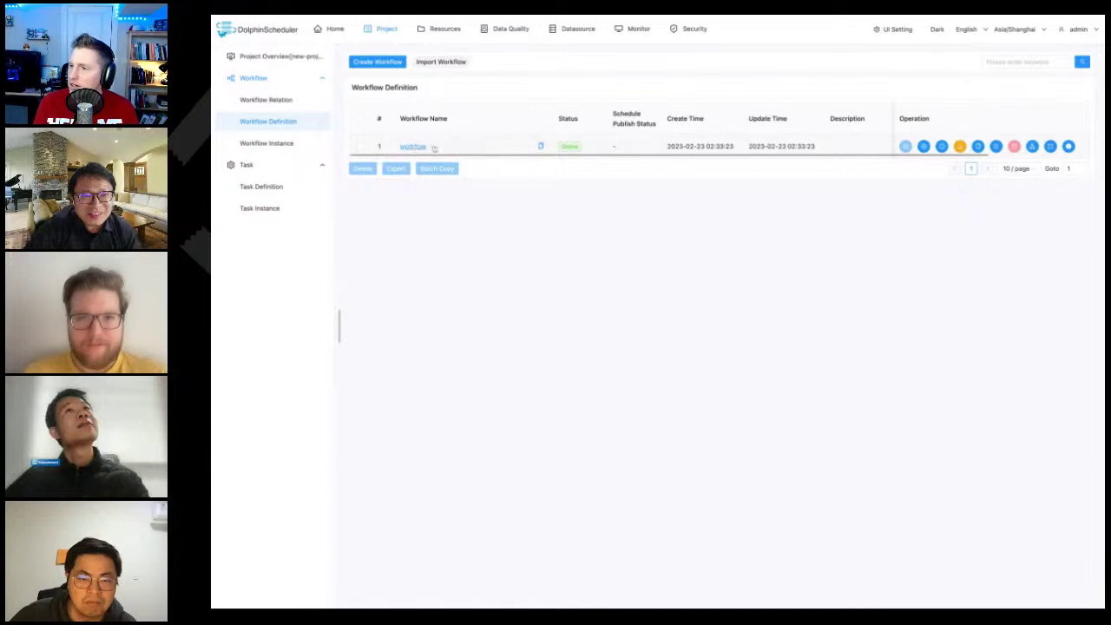
Take the workflow offline, bring it back online, and launch a new run
{"action": "left_click", "coordinate": [960, 146]}
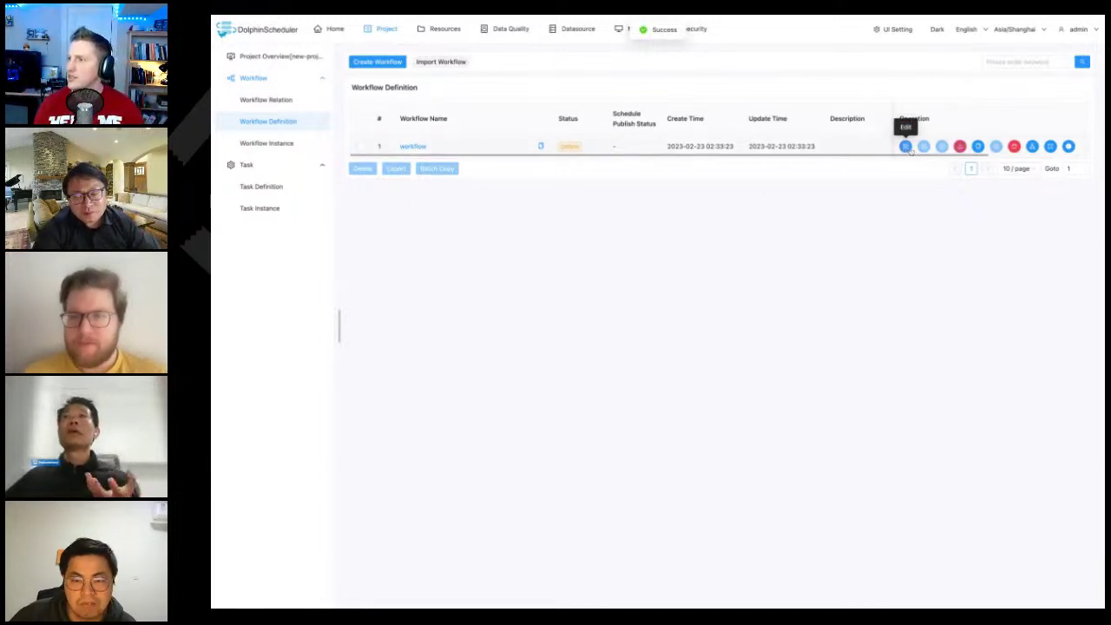
{"action": "left_click", "coordinate": [961, 145]}
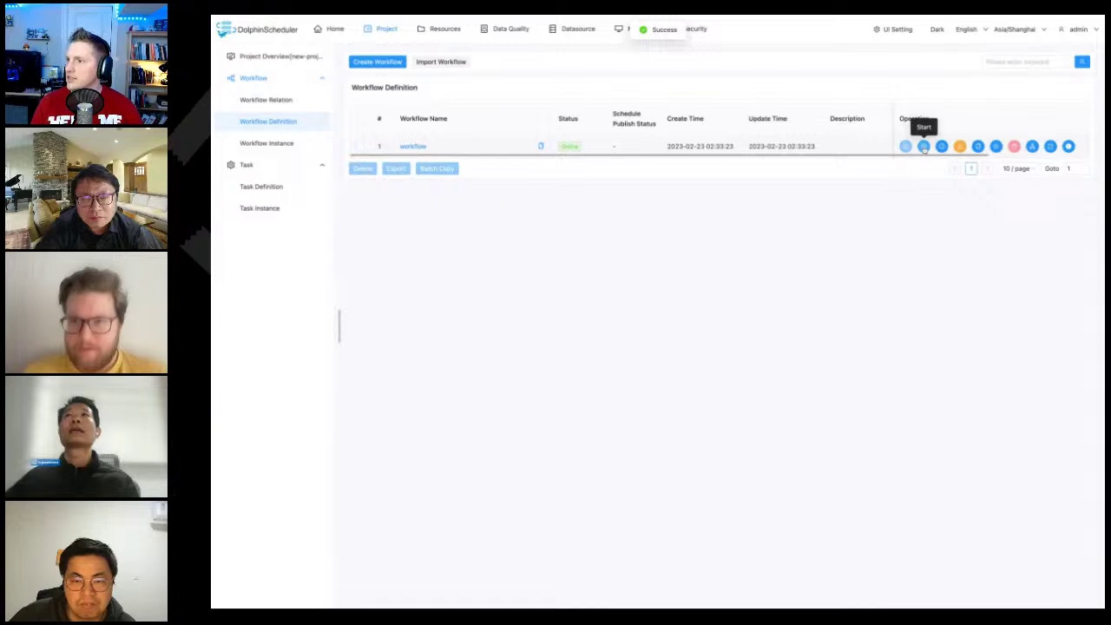
{"action": "left_click", "coordinate": [924, 145]}
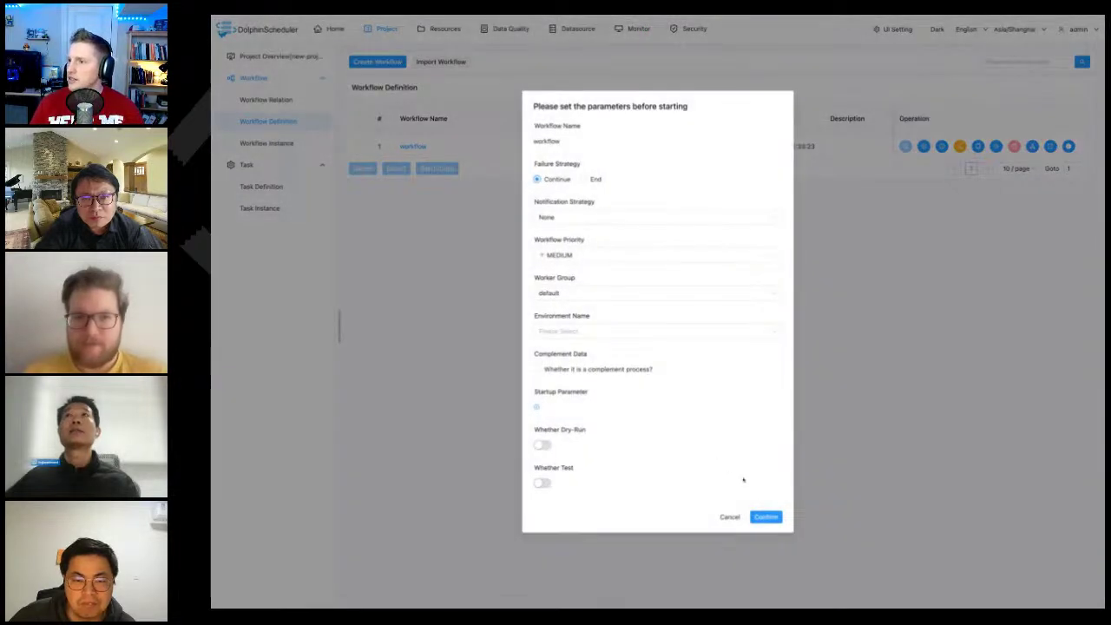
{"action": "left_click", "coordinate": [766, 518]}
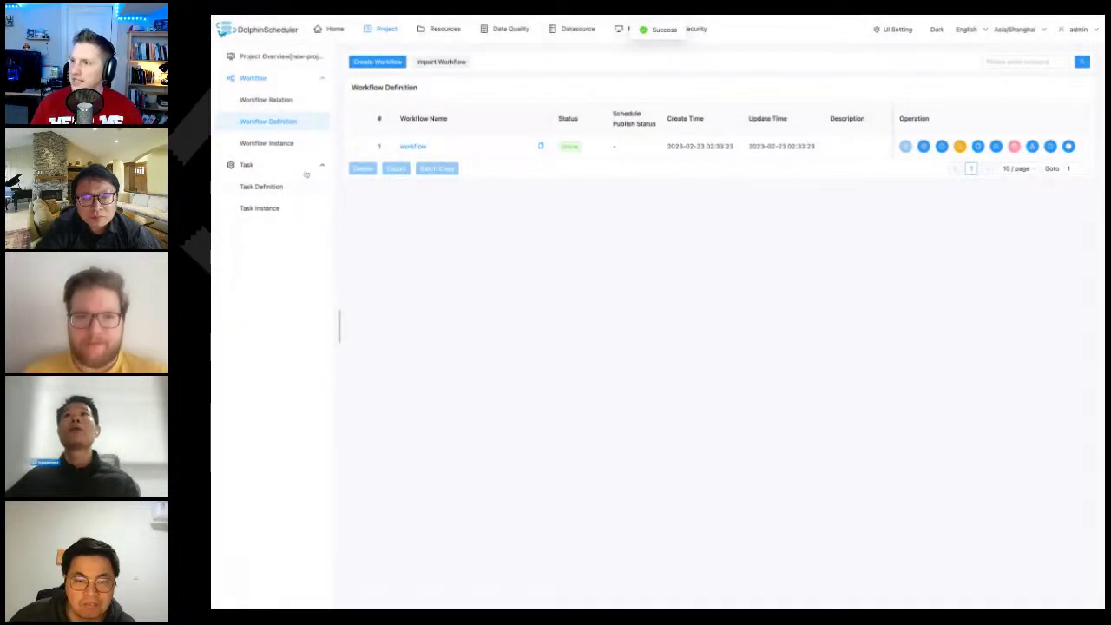
Open new-project1's Workflow Instance list showing both Start Process runs
{"action": "left_click", "coordinate": [266, 144]}
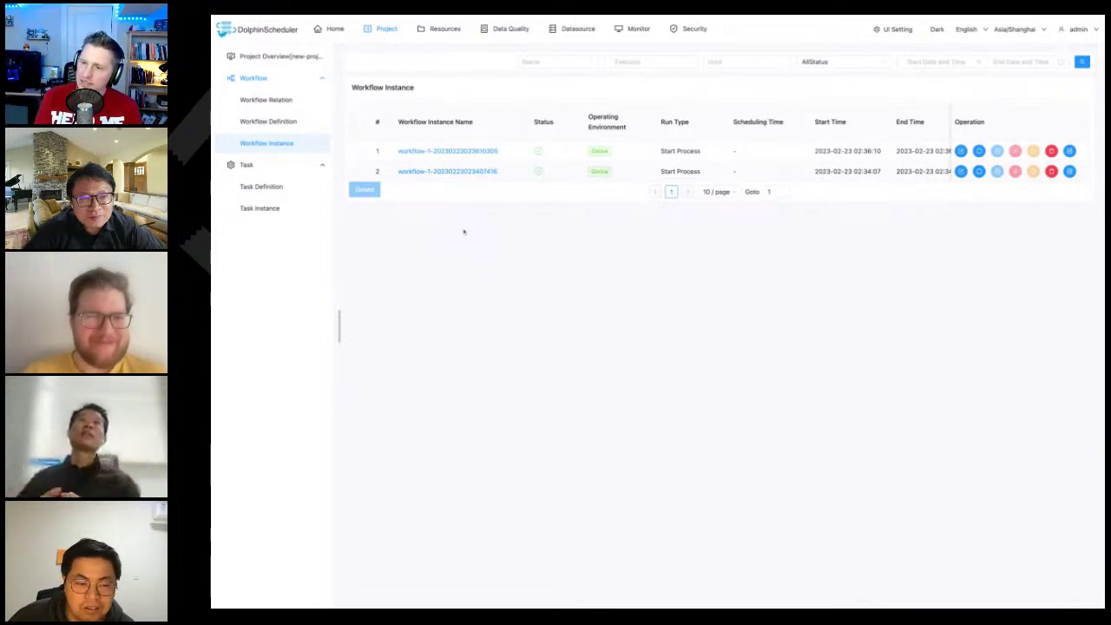
View the Datasource list, detour to new-project1's workflow definitions, then return to datasources
{"action": "left_click", "coordinate": [574, 29]}
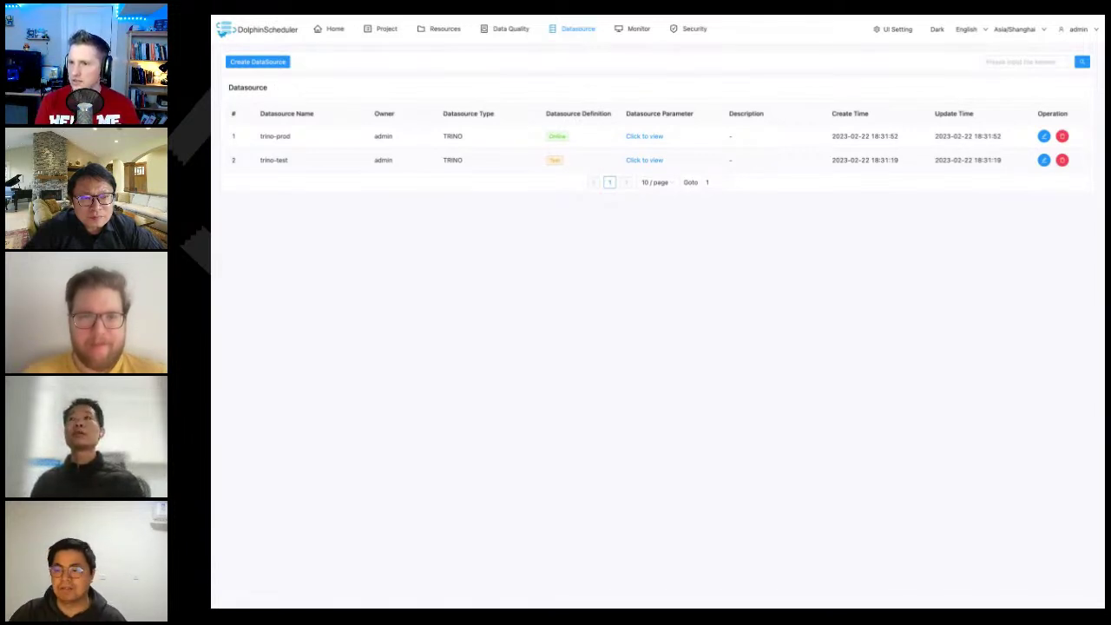
{"action": "left_click", "coordinate": [382, 31]}
{"action": "left_click", "coordinate": [291, 137]}
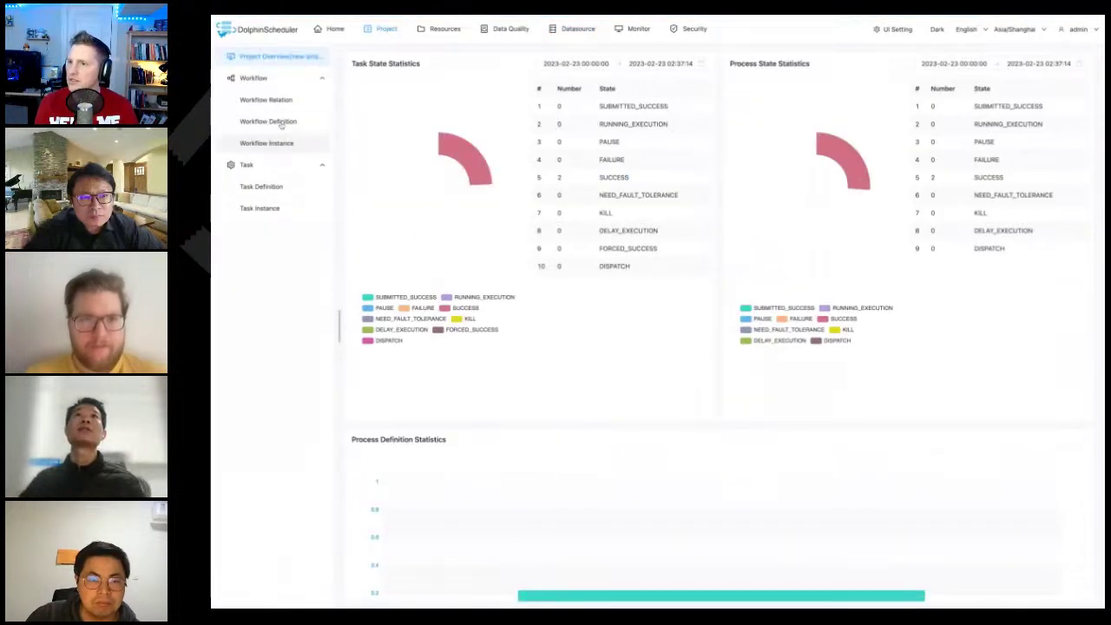
{"action": "left_click", "coordinate": [268, 122]}
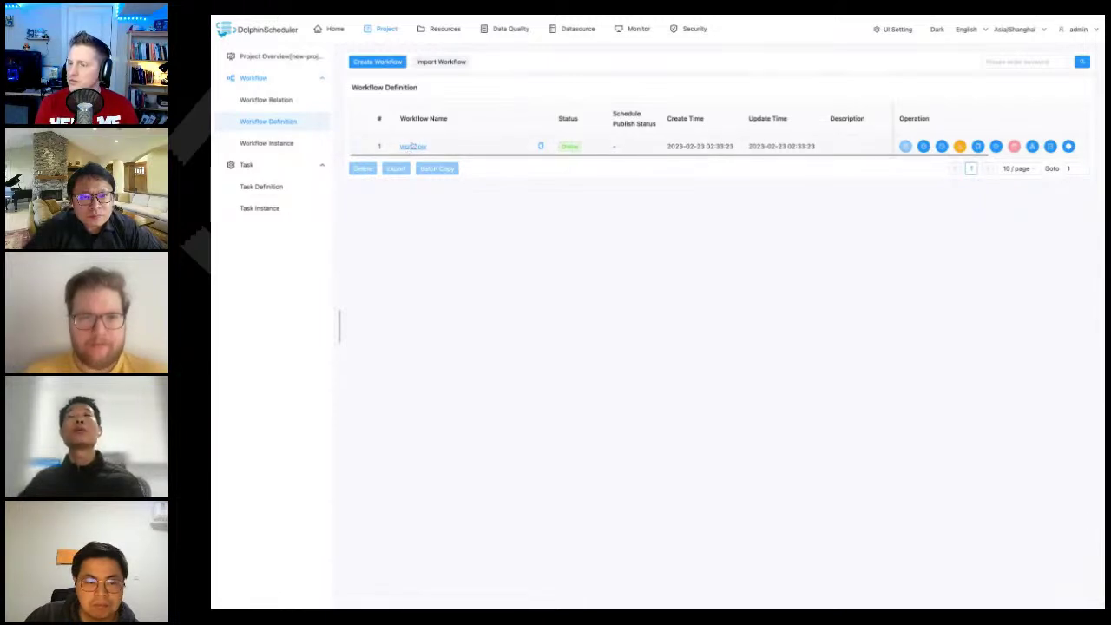
{"action": "left_click", "coordinate": [573, 29]}
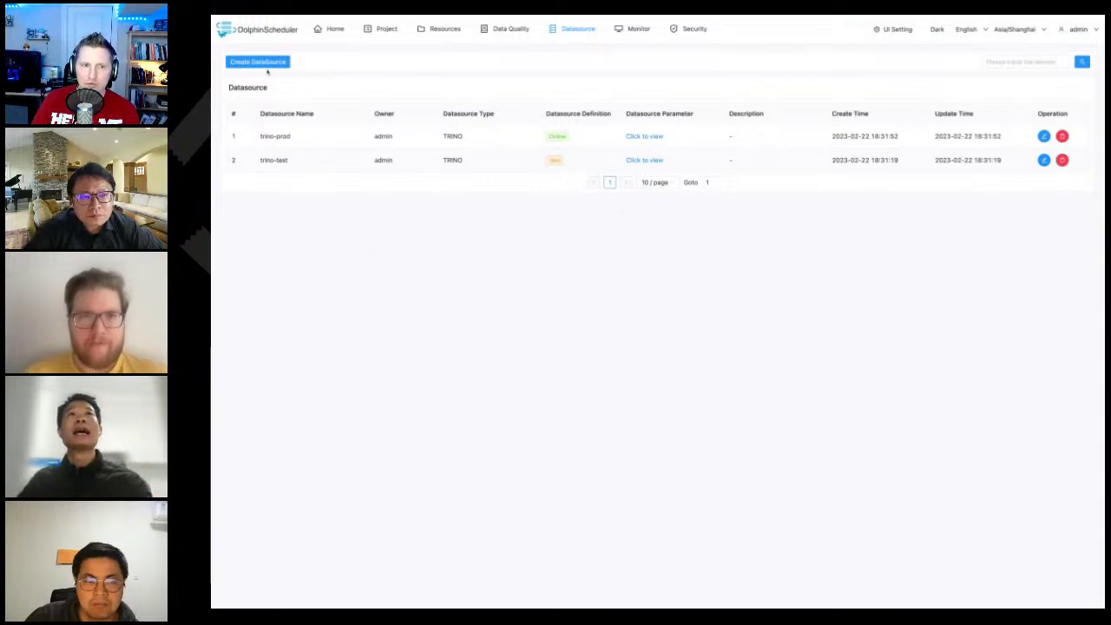
{"action": "left_click", "coordinate": [263, 62]}
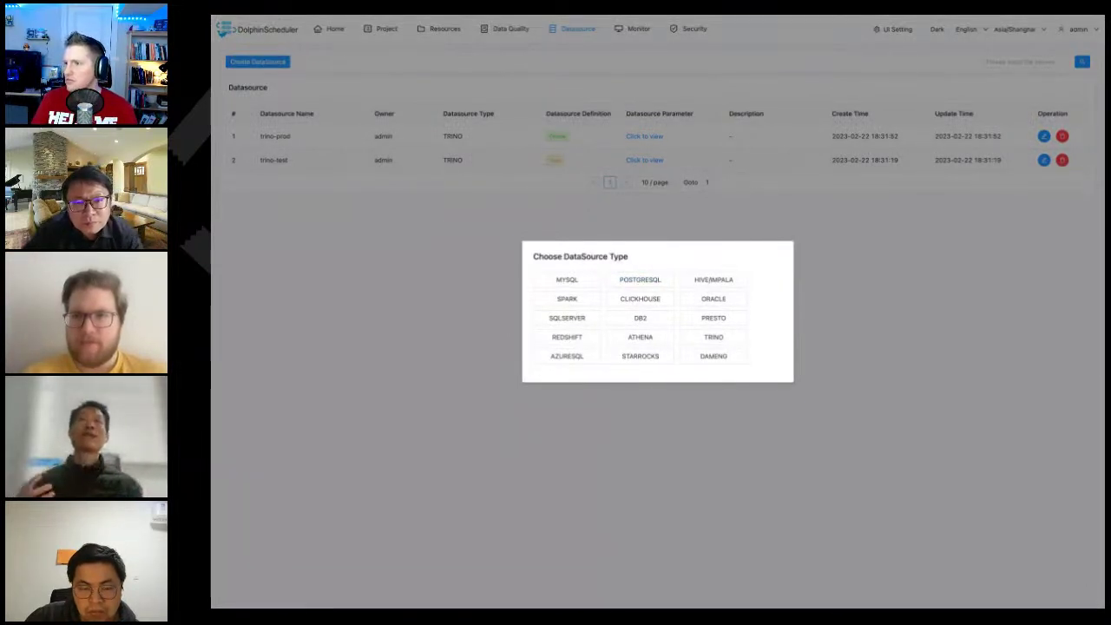
{"action": "left_click", "coordinate": [713, 336]}
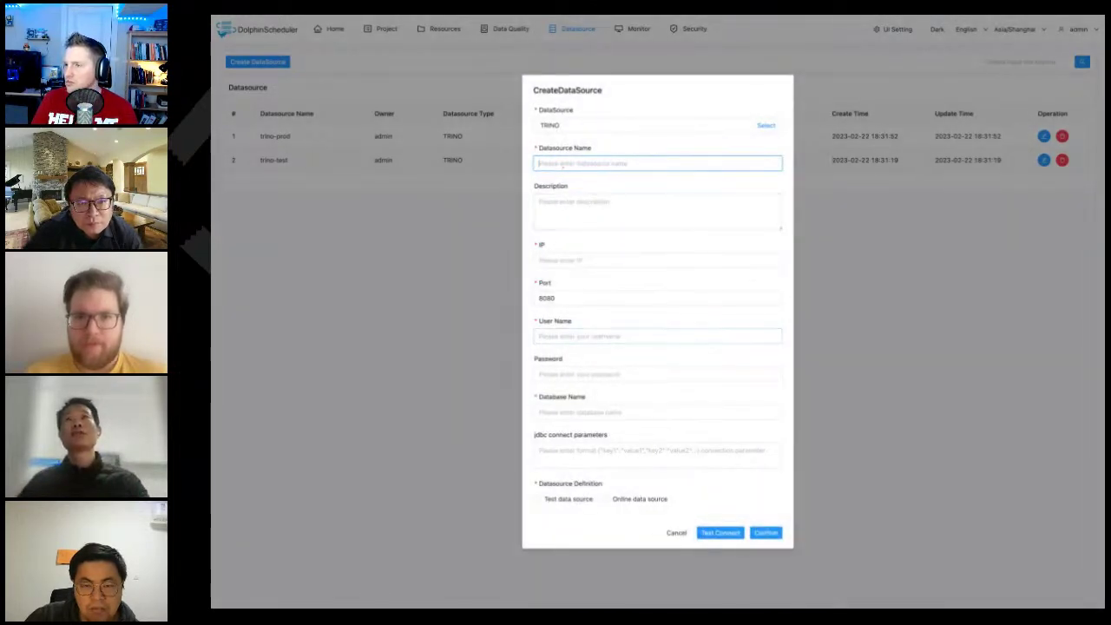
{"action": "type", "text": "t"}
{"action": "key", "text": "BackSpace"}
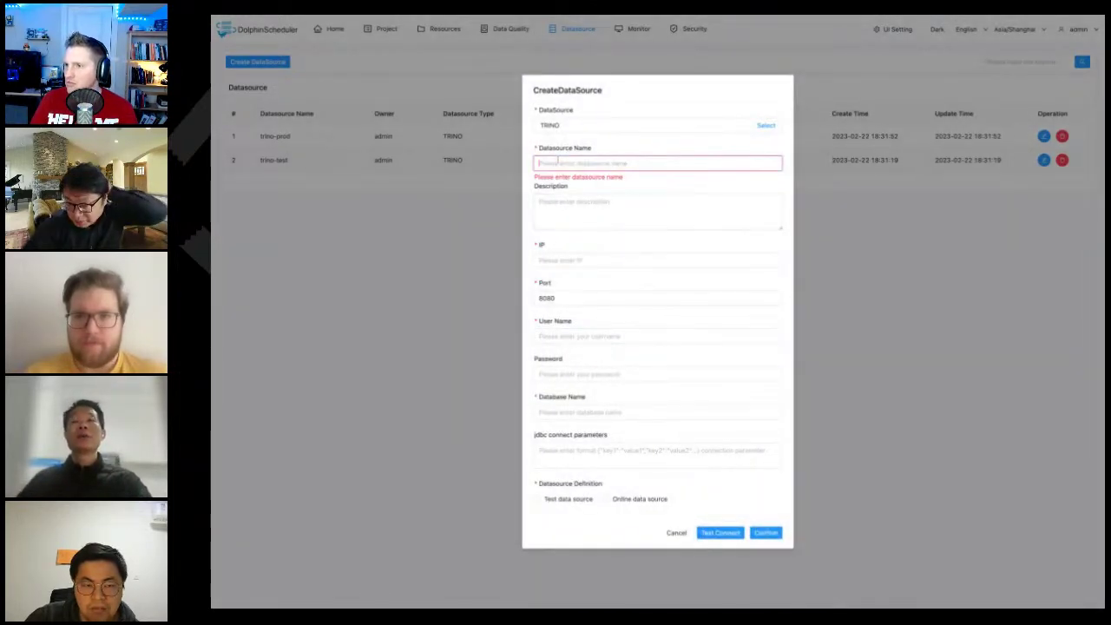
{"action": "type", "text": "127.0.0.1"}
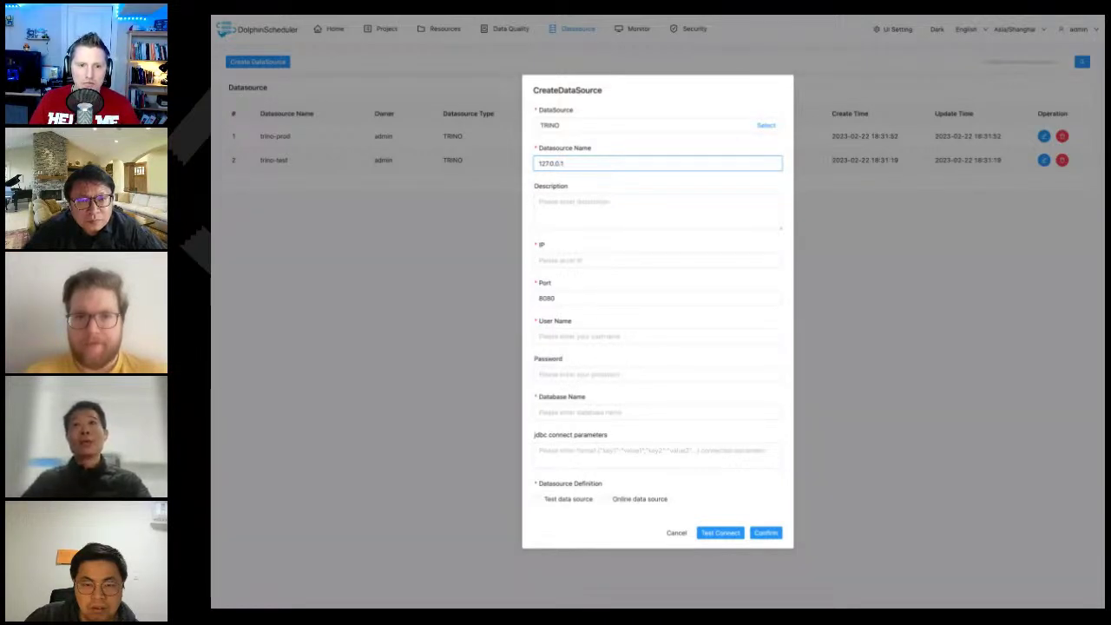
{"action": "key", "text": "ctrl+a"}
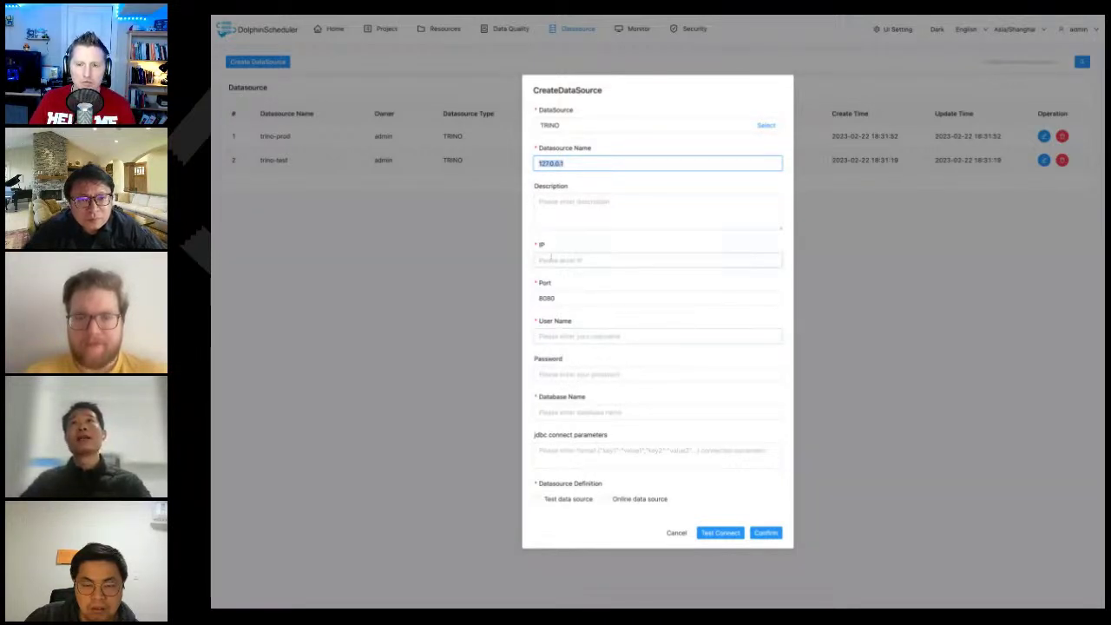
{"action": "left_click", "coordinate": [556, 260]}
{"action": "double_click", "coordinate": [578, 167]}
{"action": "key", "text": "BackSpace"}
{"action": "type", "text": "trino-test"}
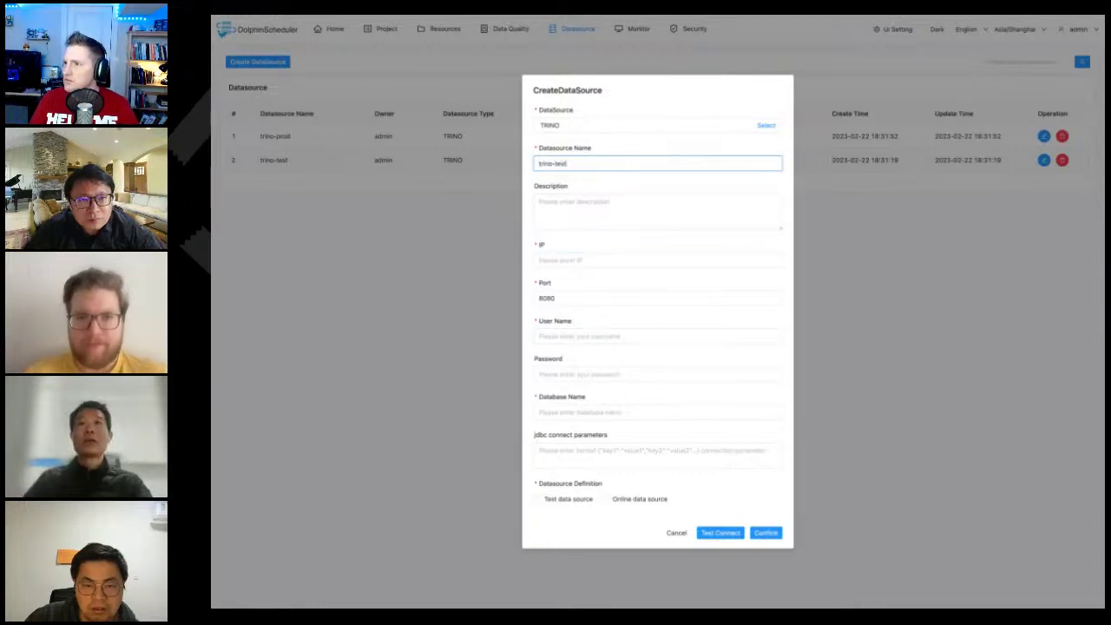
{"action": "left_click", "coordinate": [562, 258]}
{"action": "type", "text": "127.0.0.1"}
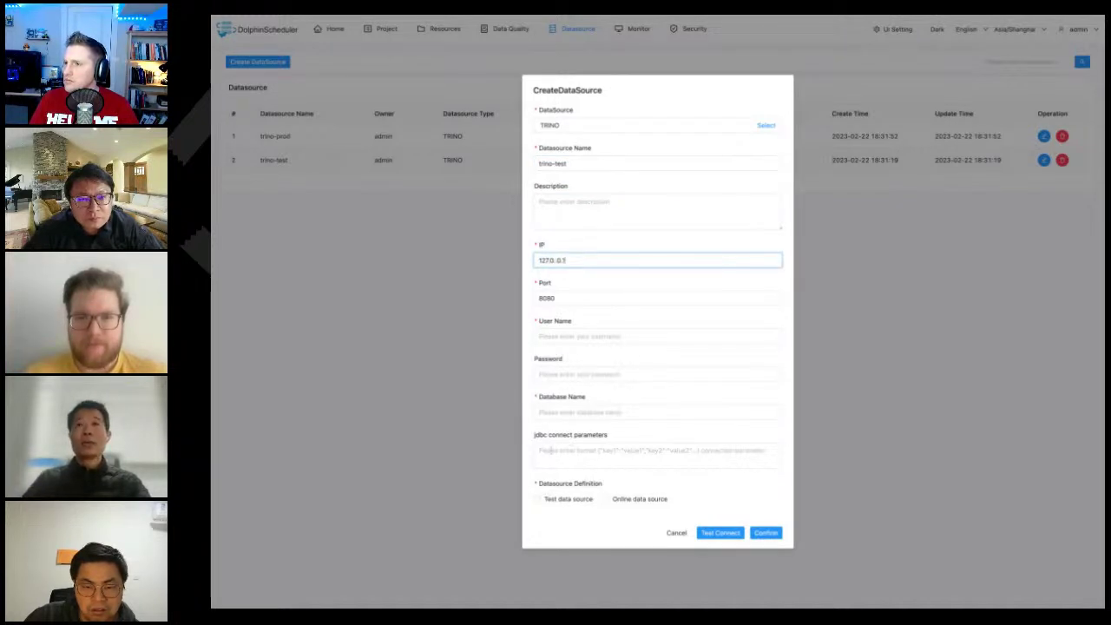
{"action": "left_click", "coordinate": [552, 333]}
{"action": "type", "text": "admin"}
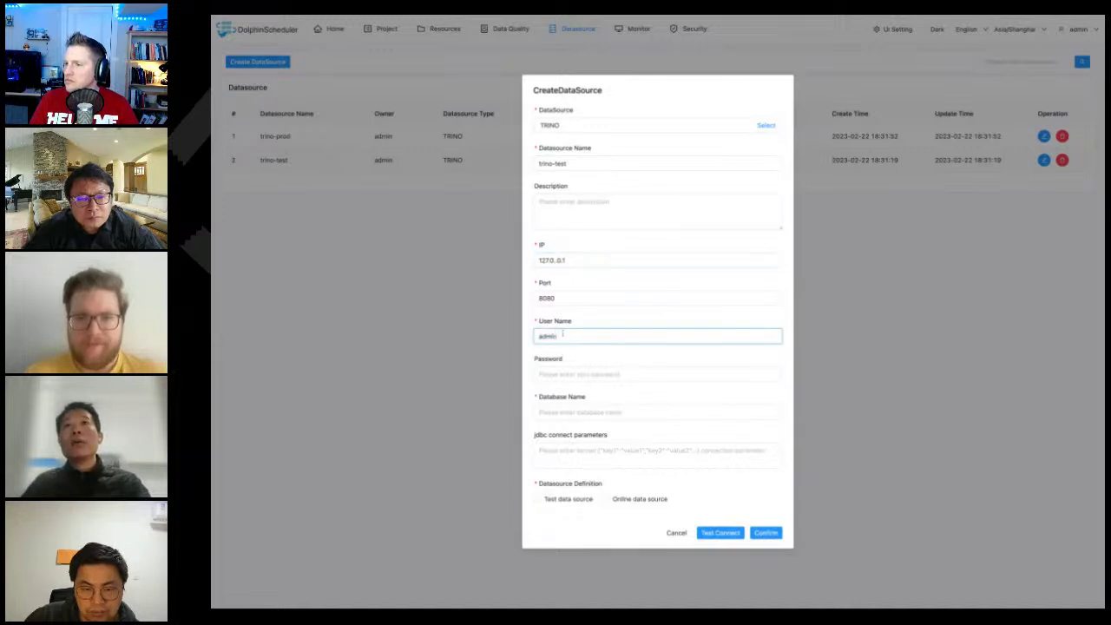
{"action": "left_click", "coordinate": [720, 533]}
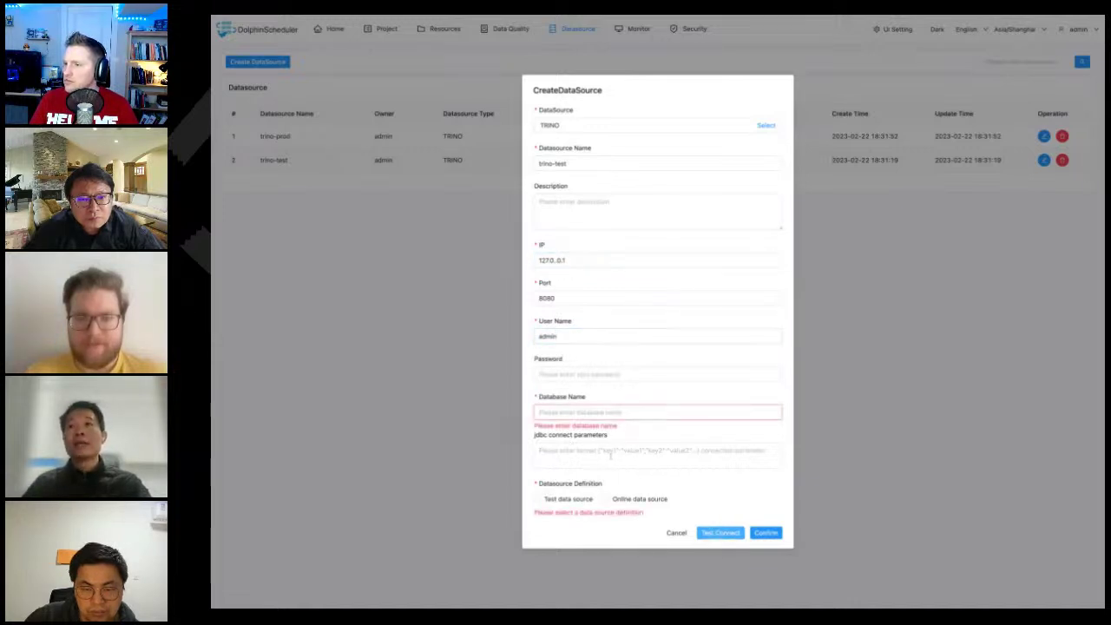
{"action": "type", "text": "tpch"}
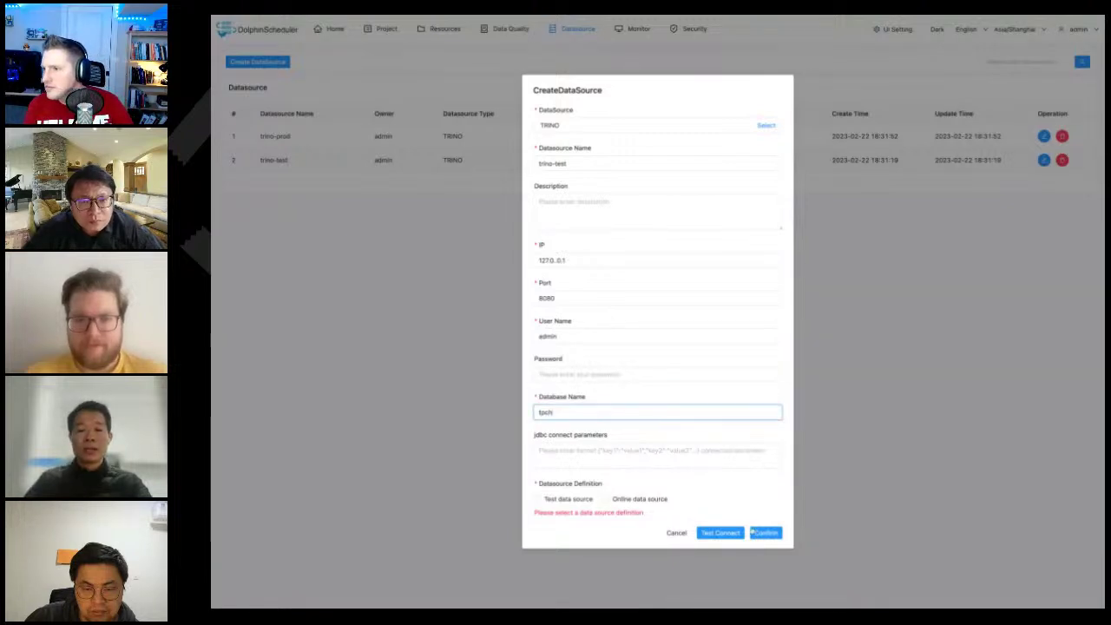
{"action": "left_click", "coordinate": [751, 532]}
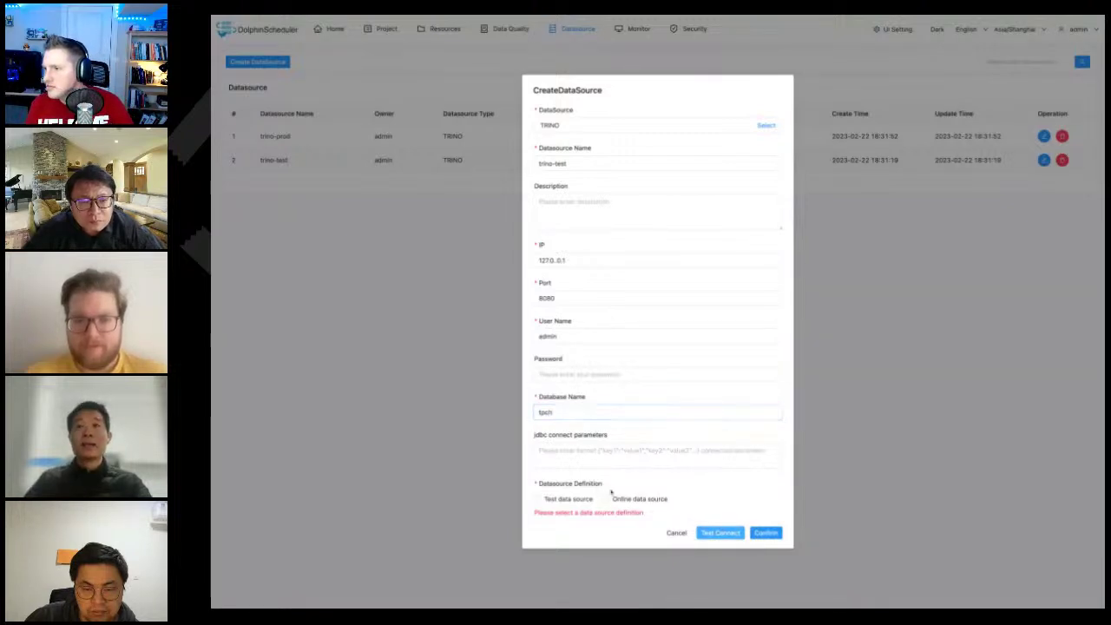
{"action": "left_click", "coordinate": [577, 500]}
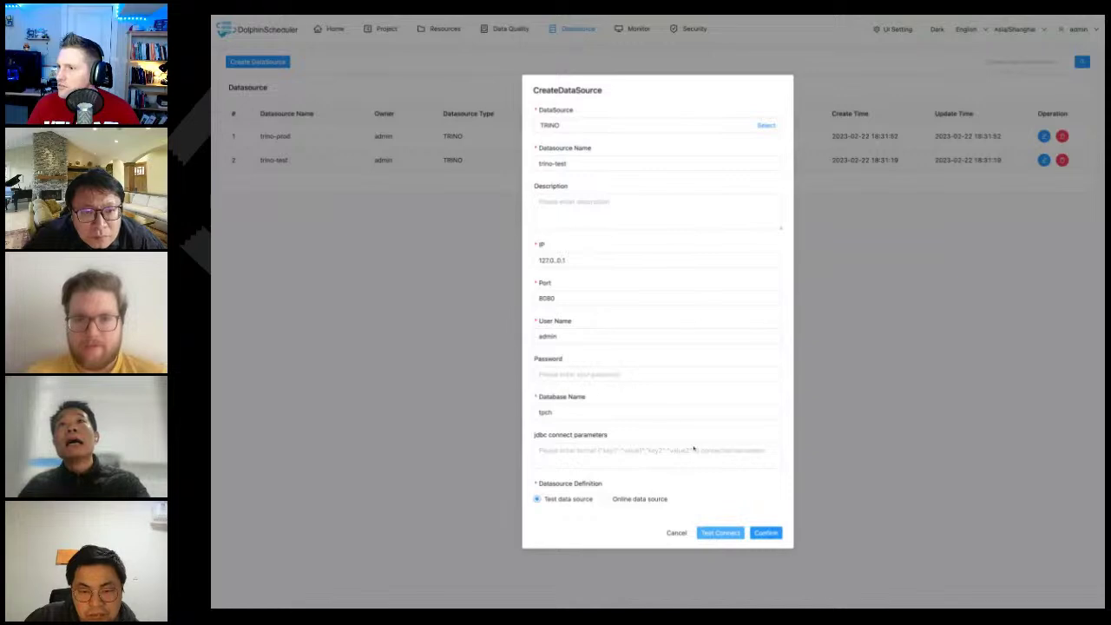
{"action": "left_click", "coordinate": [676, 533]}
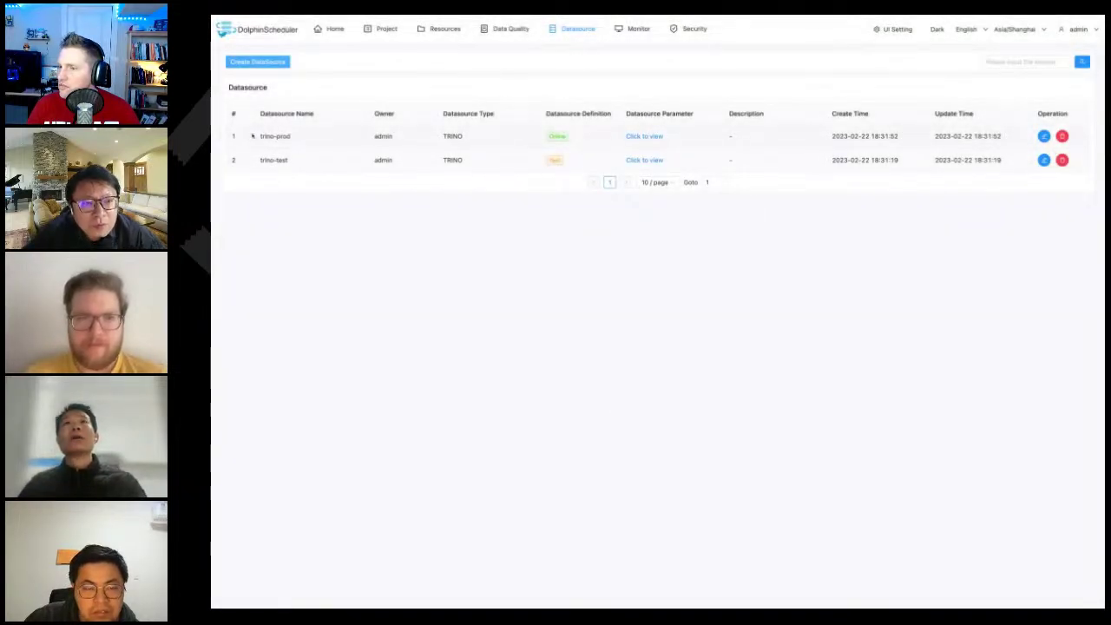
Open and cancel trino-prod's edit dialog, then show new-project1's Workflow Definition list
{"action": "left_click", "coordinate": [1044, 136]}
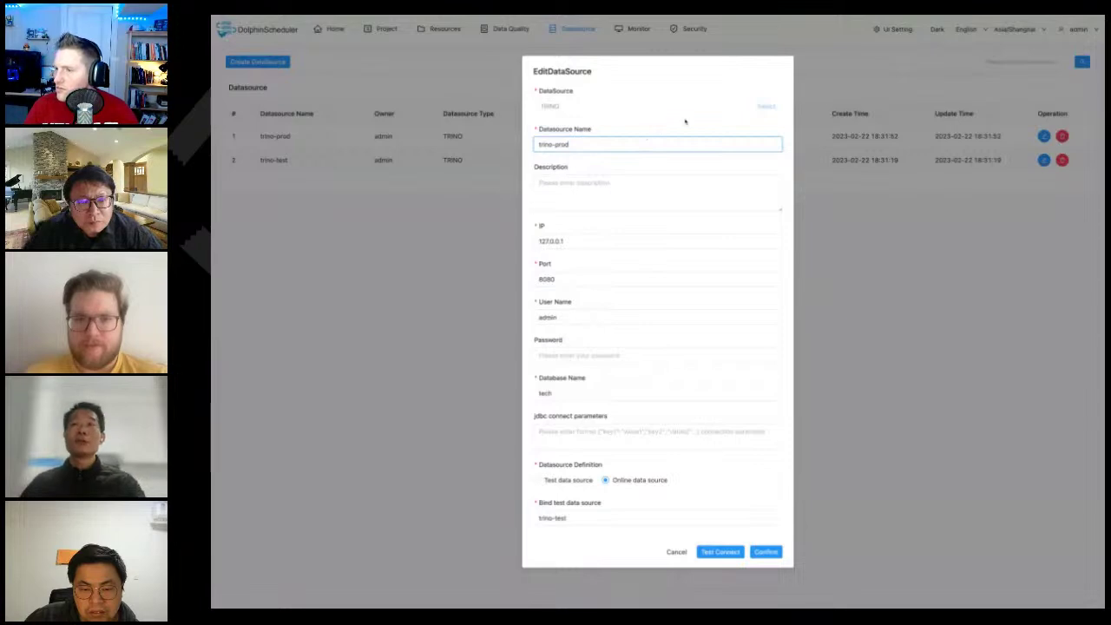
{"action": "left_click", "coordinate": [675, 552]}
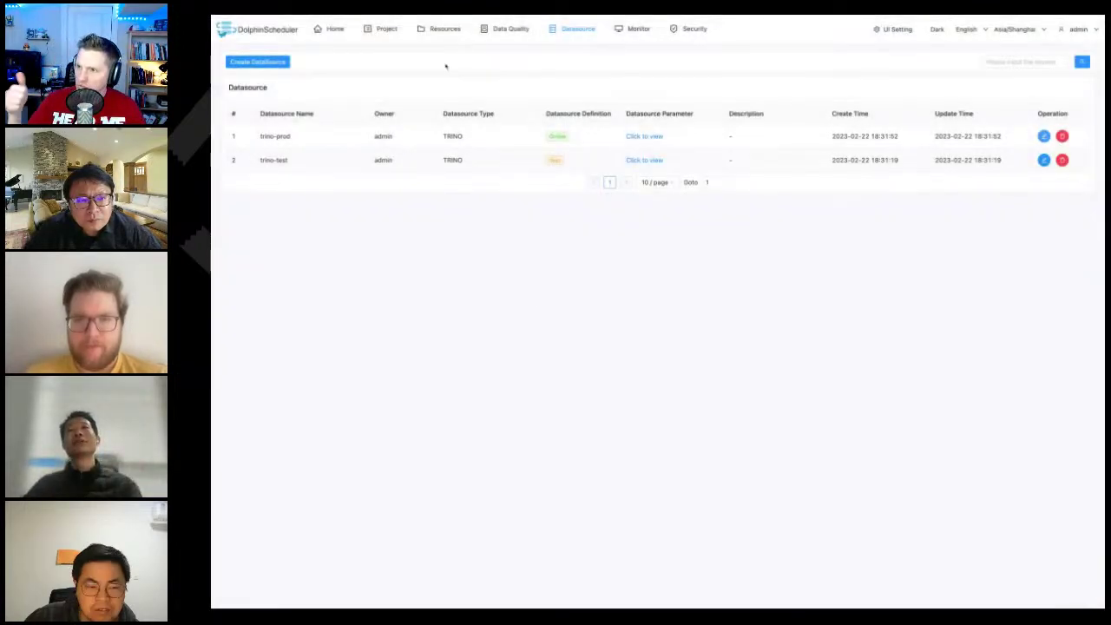
{"action": "left_click", "coordinate": [379, 31]}
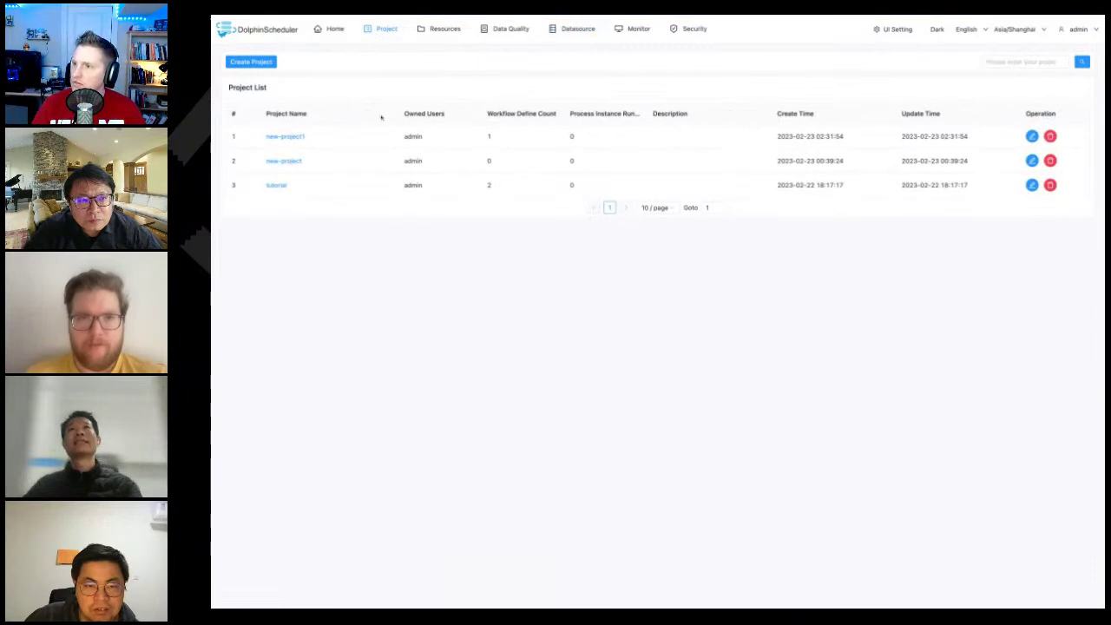
{"action": "left_click", "coordinate": [285, 137]}
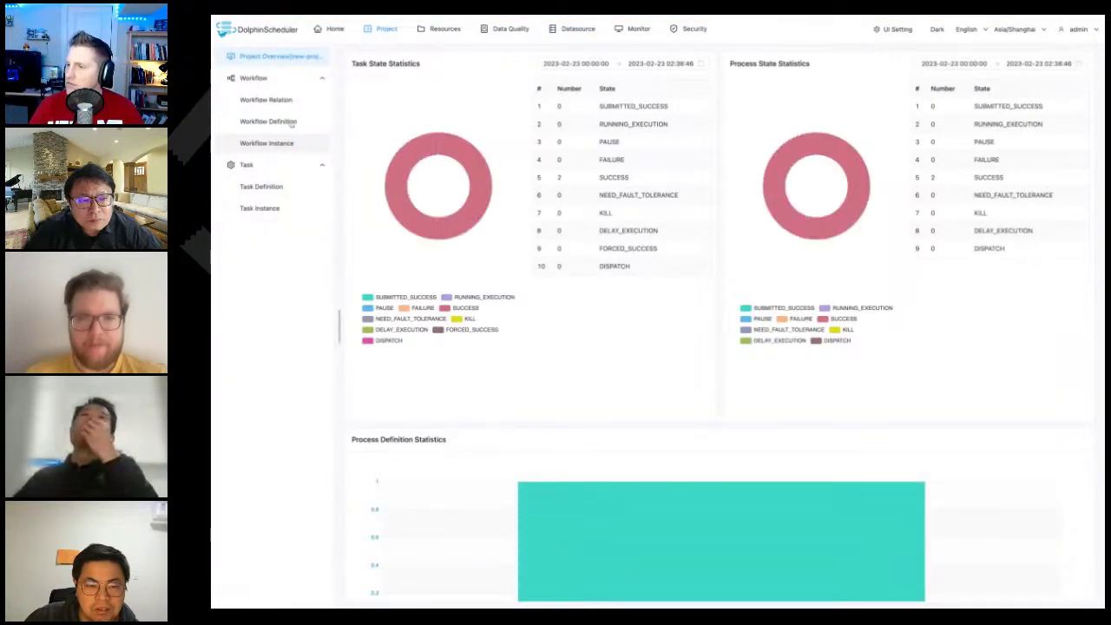
{"action": "left_click", "coordinate": [269, 121]}
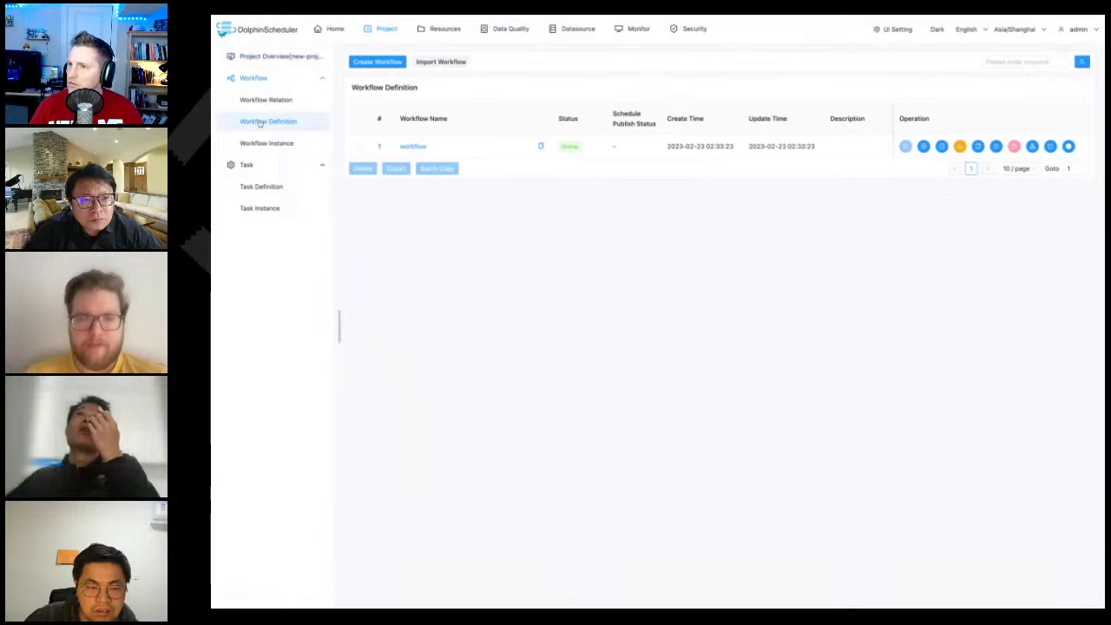
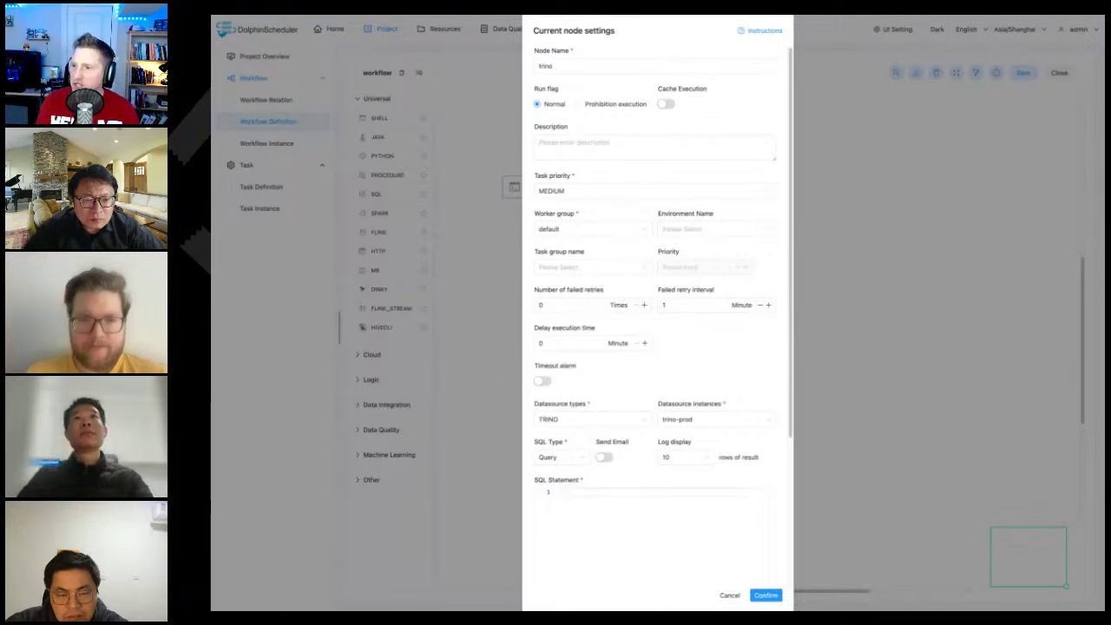
Replace the trino task's SQL with SELECT * FROM tpch.tiny.customer LIMIT 10 and confirm it
{"action": "type", "text": "SELECT count(*), mktsegment, nationkey,        CAST(sum(acctbal) AS bigint) AS totalbal FROM customer GROUP BY mktsegment, nationkey HAVING sum(acctbal) > 5700000 ORDER BY totalbal DESC;"}
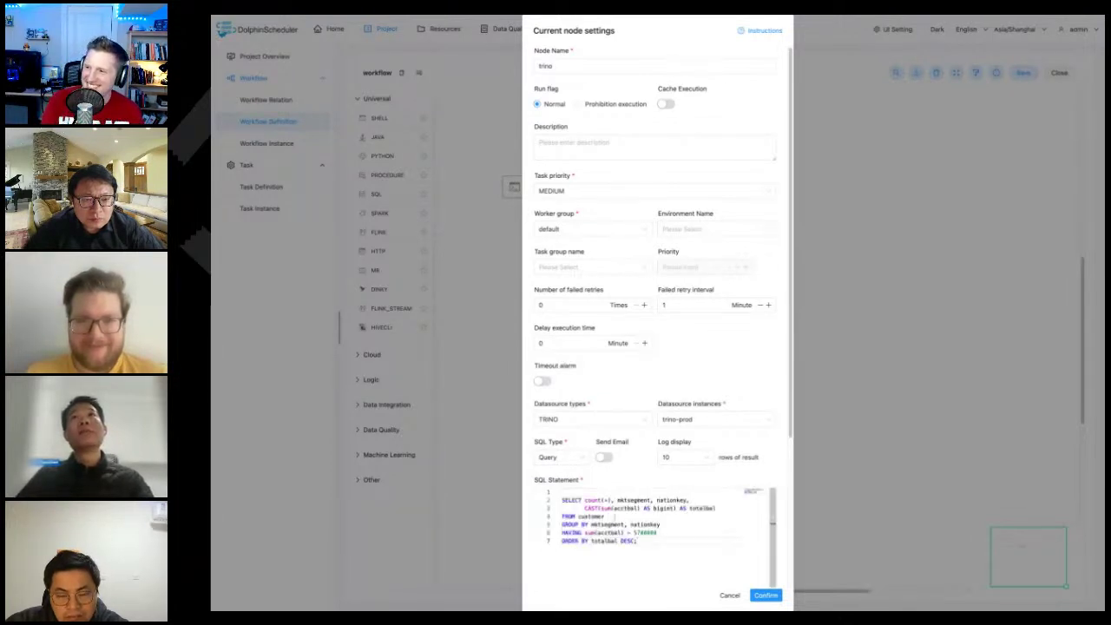
{"action": "key", "text": "ctrl+a"}
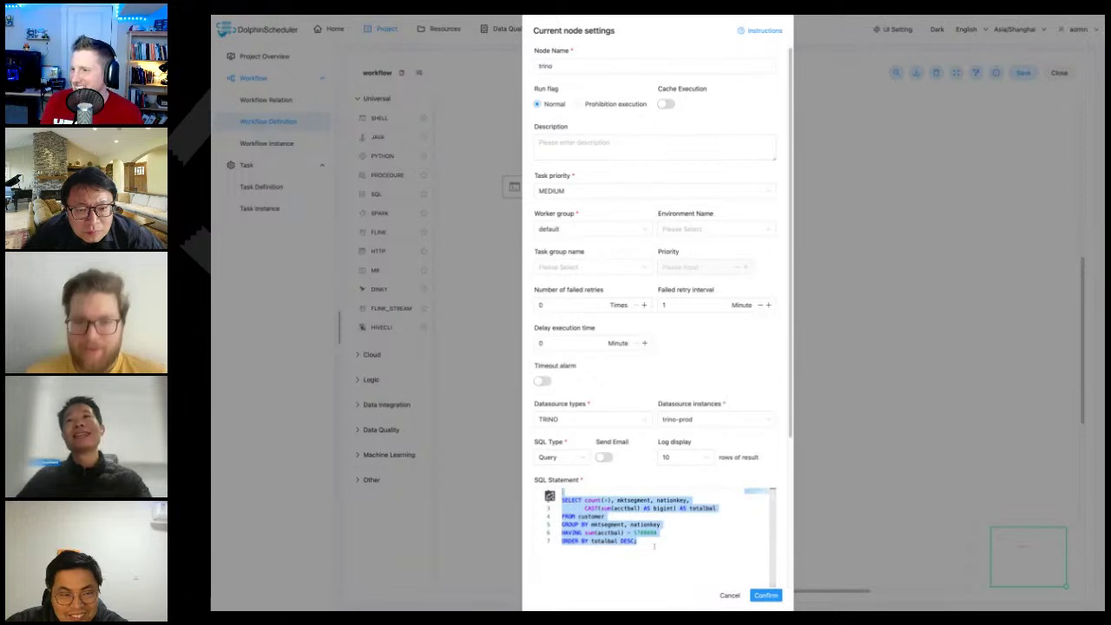
{"action": "left_click_drag", "start_coordinate": [642, 542], "coordinate": [577, 492]}
{"action": "key", "text": "BackSpace"}
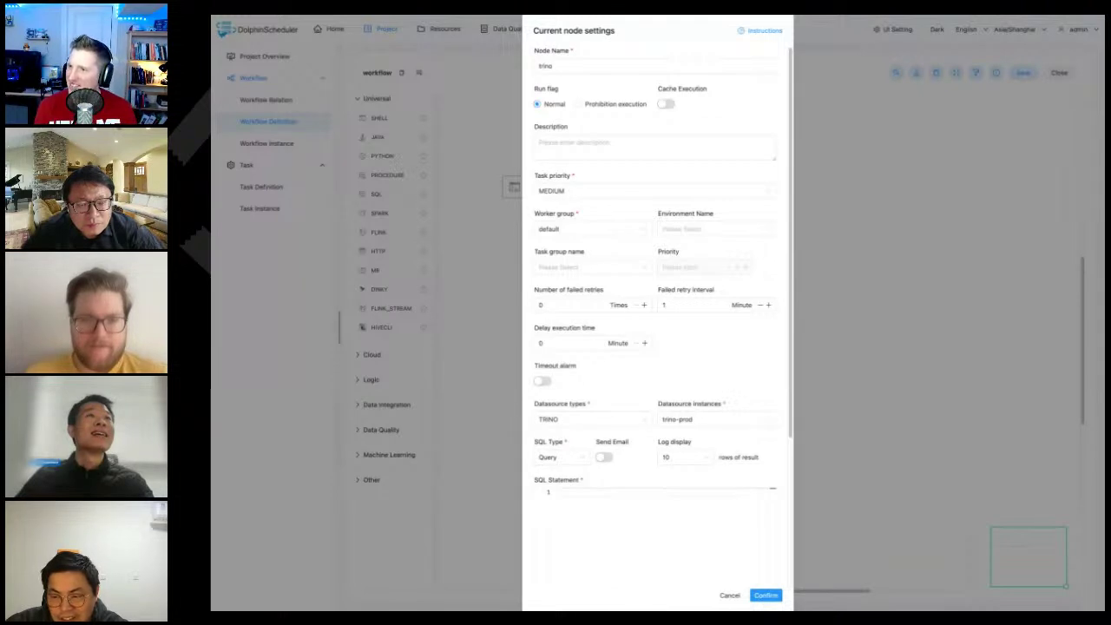
{"action": "left_click", "coordinate": [607, 492]}
{"action": "type", "text": "SELECT * FROM tpch.tiny.customer LIMIT 10"}
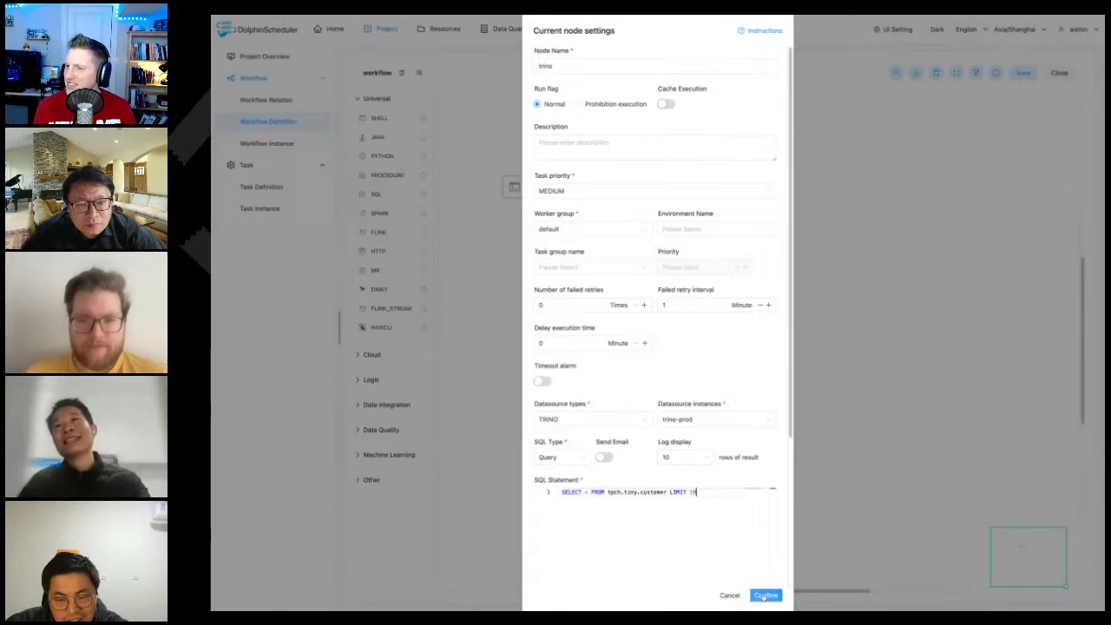
{"action": "left_click", "coordinate": [764, 595]}
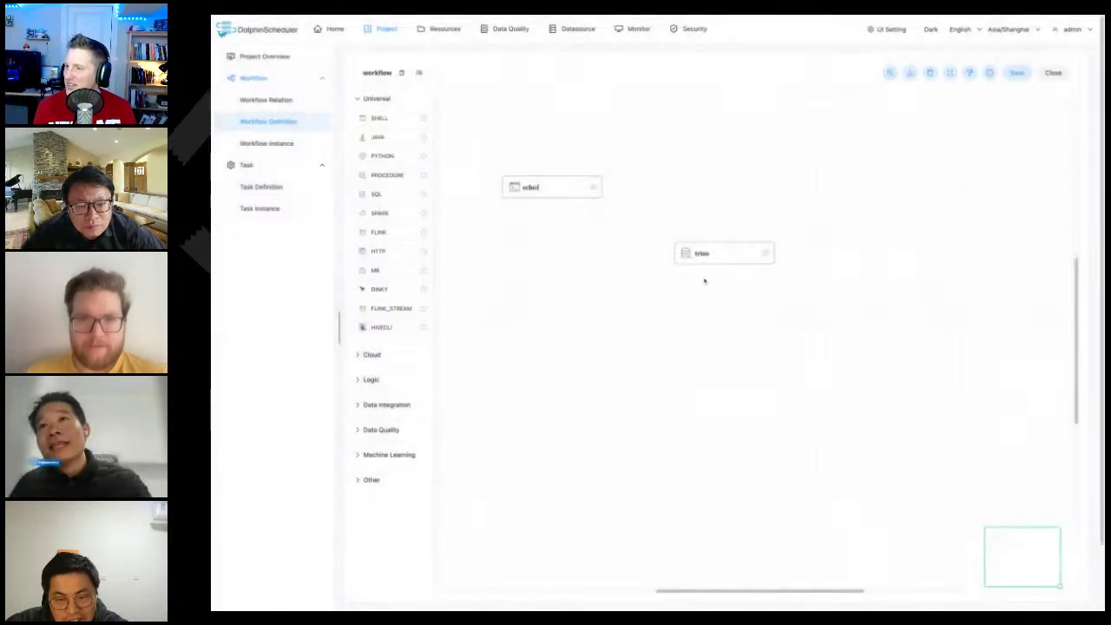
Save the workflow and bring it online
{"action": "left_click", "coordinate": [1017, 72]}
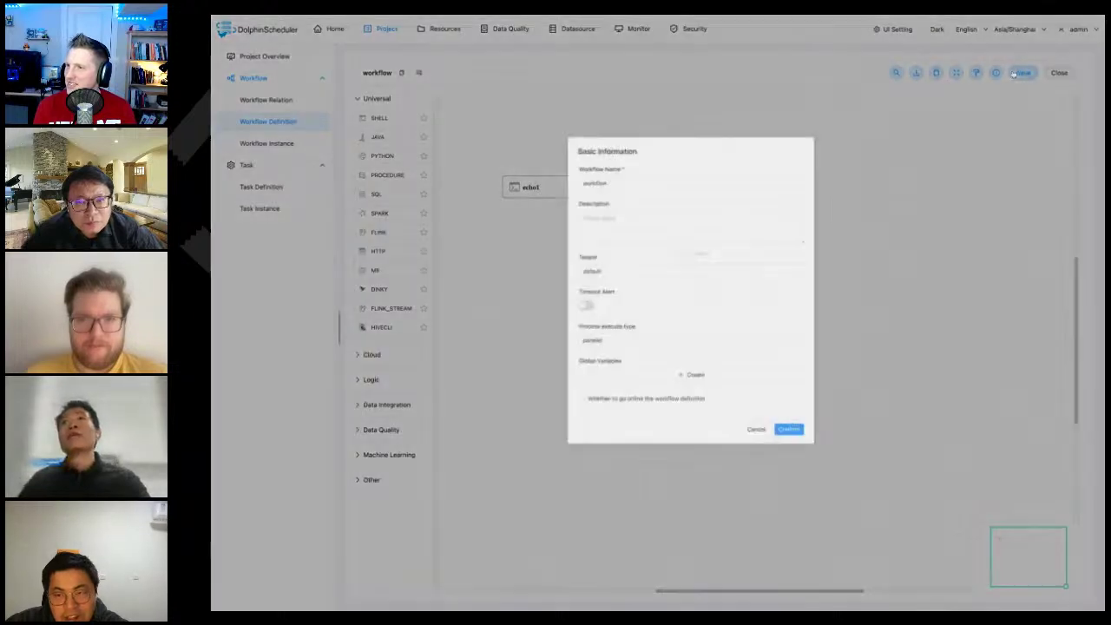
{"action": "left_click", "coordinate": [766, 466]}
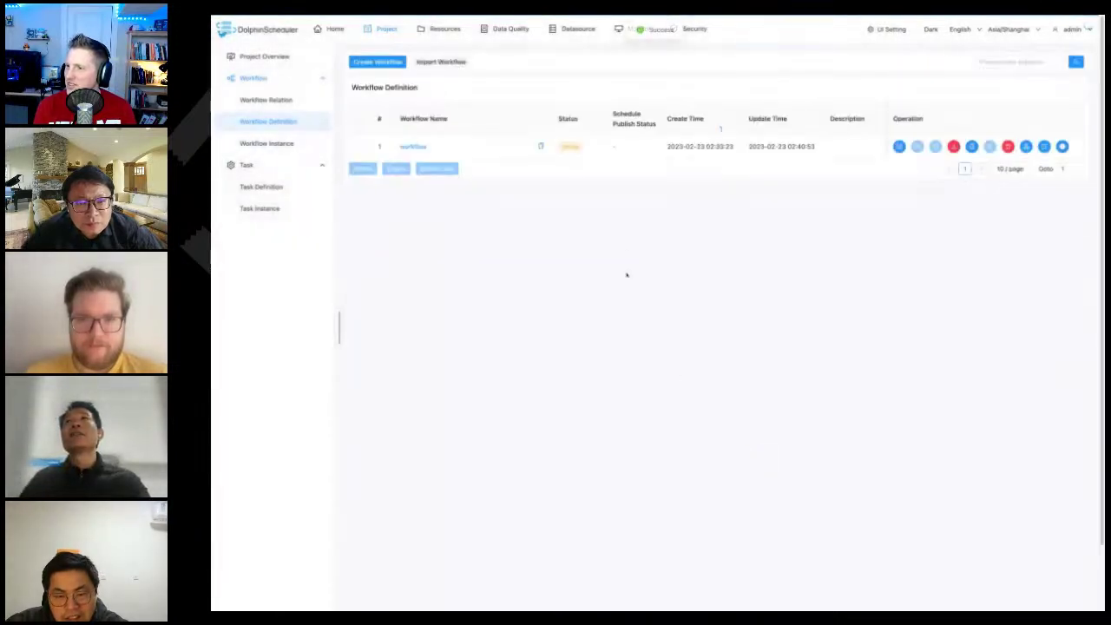
{"action": "left_click", "coordinate": [954, 145]}
Start a workflow run and view its entry in the Workflow Instance list
{"action": "left_click", "coordinate": [917, 145]}
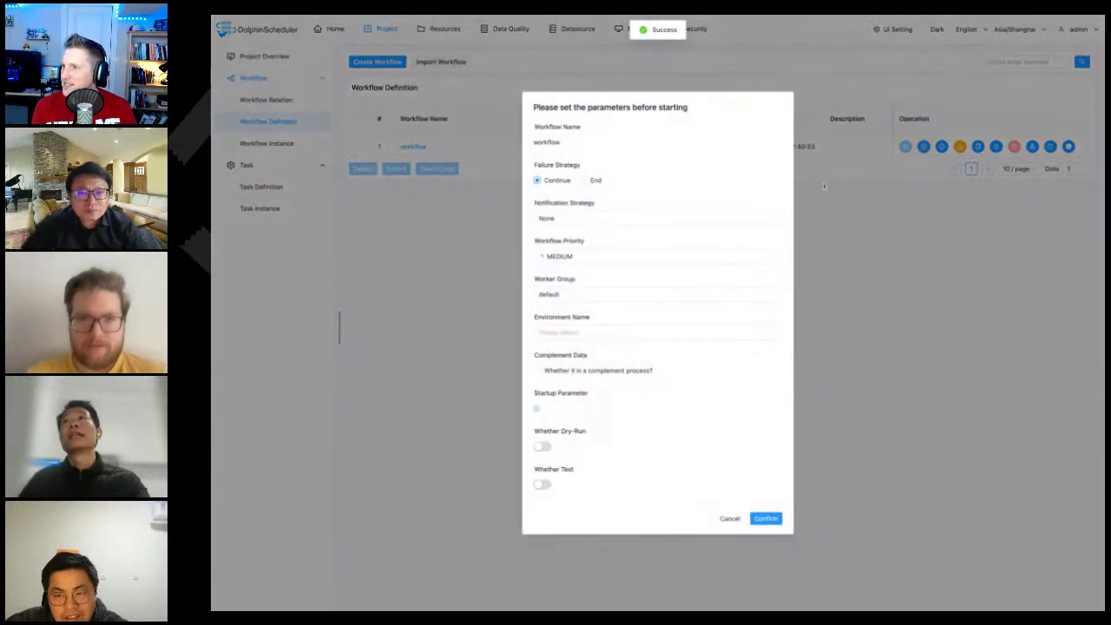
{"action": "left_click", "coordinate": [764, 519]}
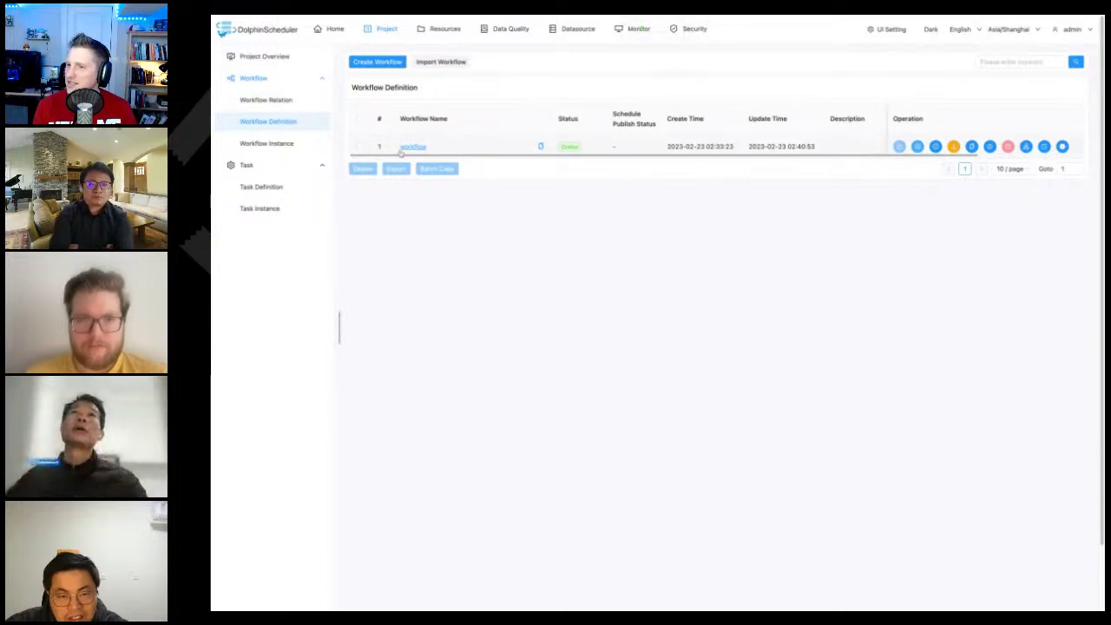
{"action": "left_click", "coordinate": [267, 143]}
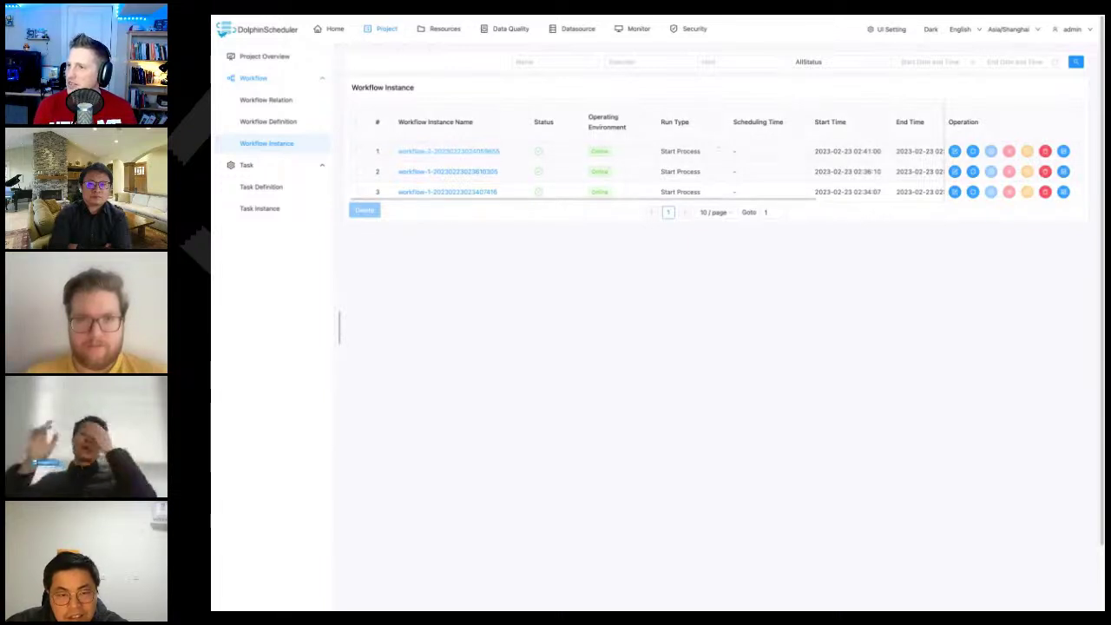
Check the latest run's details, then return to the project's Workflow Definition list
{"action": "left_click", "coordinate": [471, 152]}
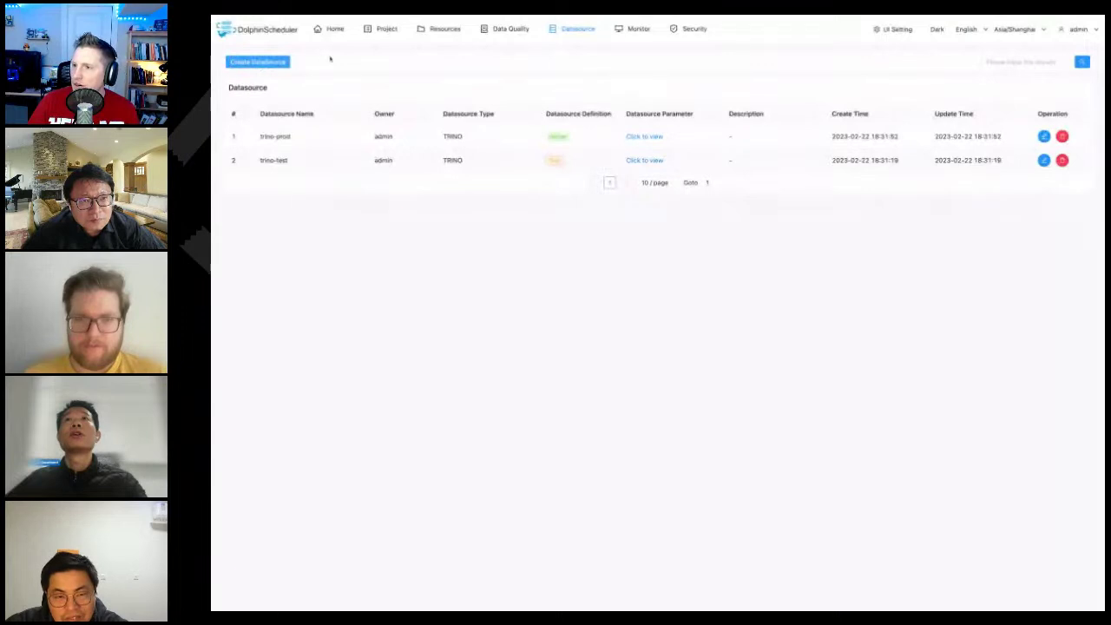
{"action": "left_click", "coordinate": [382, 32]}
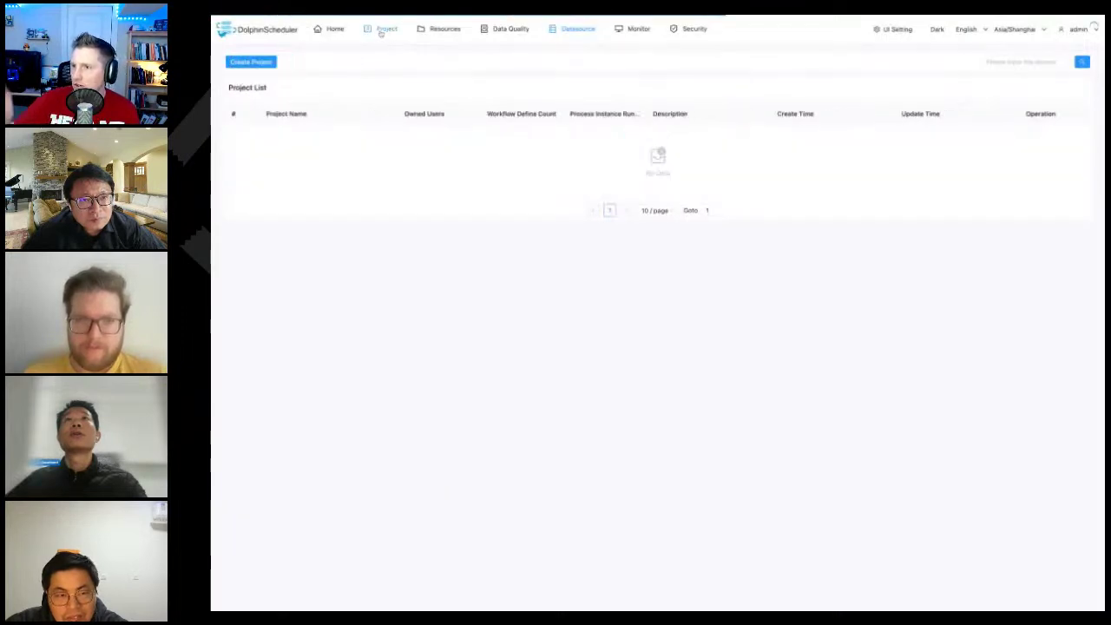
{"action": "left_click", "coordinate": [280, 136]}
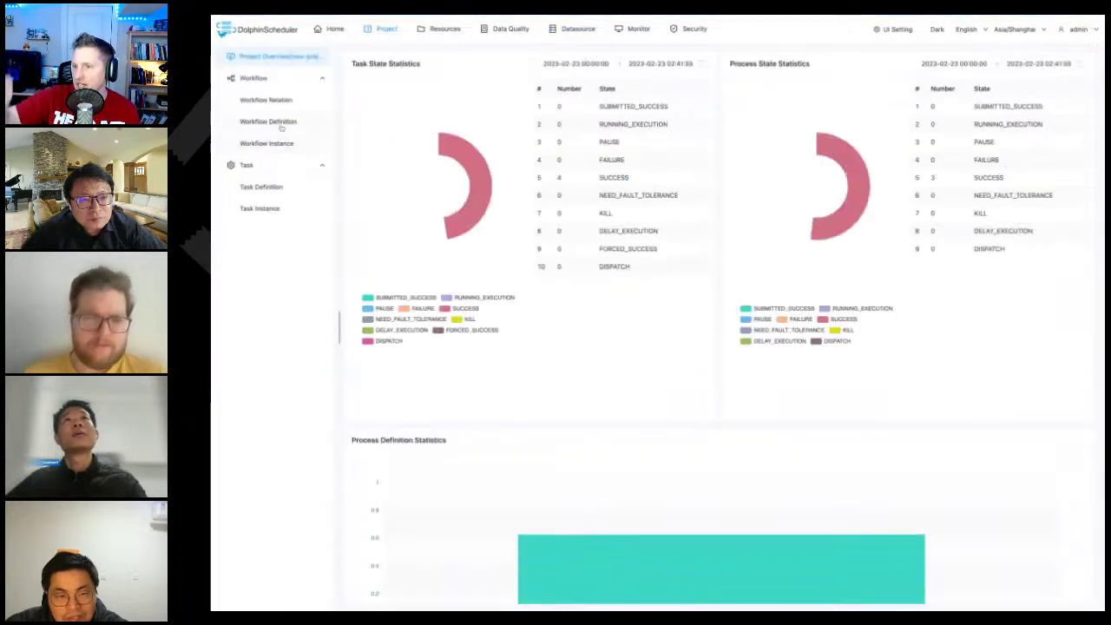
{"action": "left_click", "coordinate": [280, 122]}
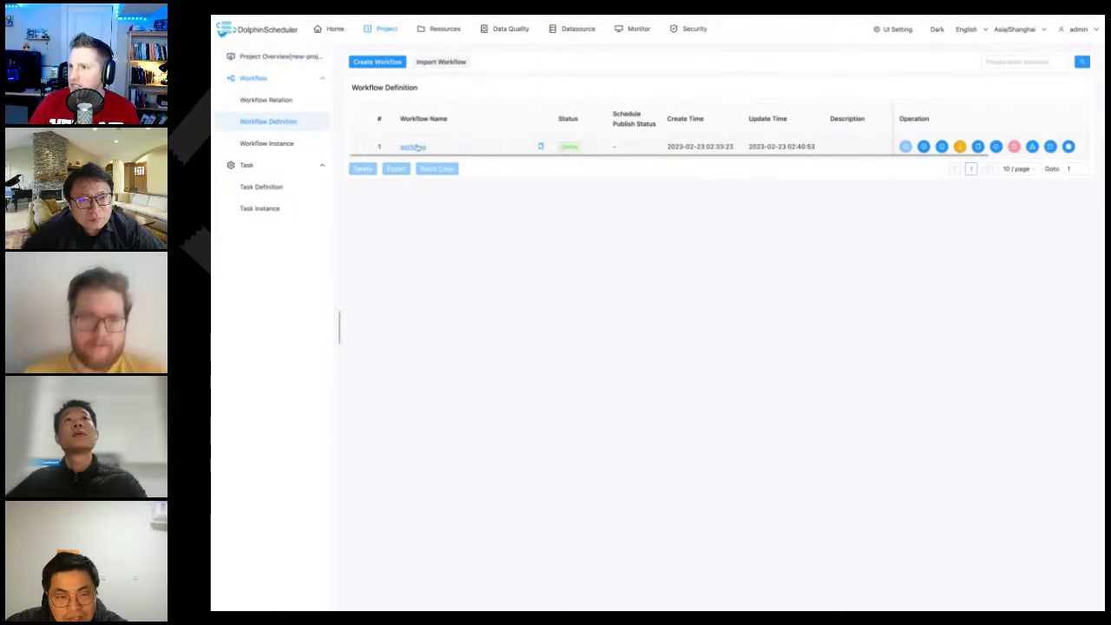
Look at the Datasource page's Create Datasource dialog and cancel it
{"action": "left_click", "coordinate": [577, 31]}
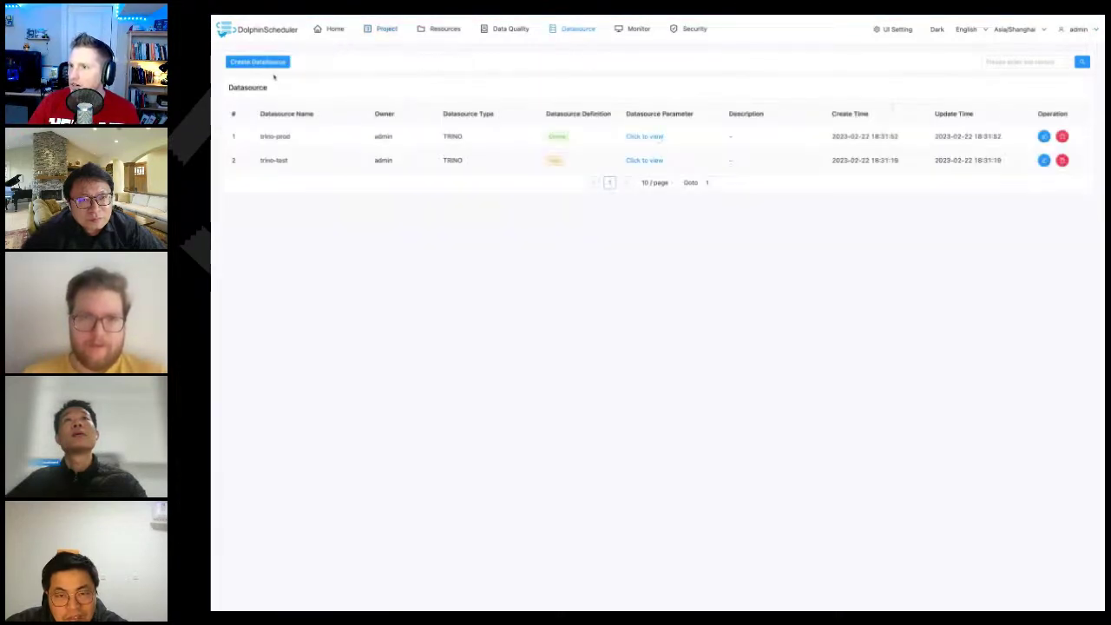
{"action": "left_click", "coordinate": [256, 63]}
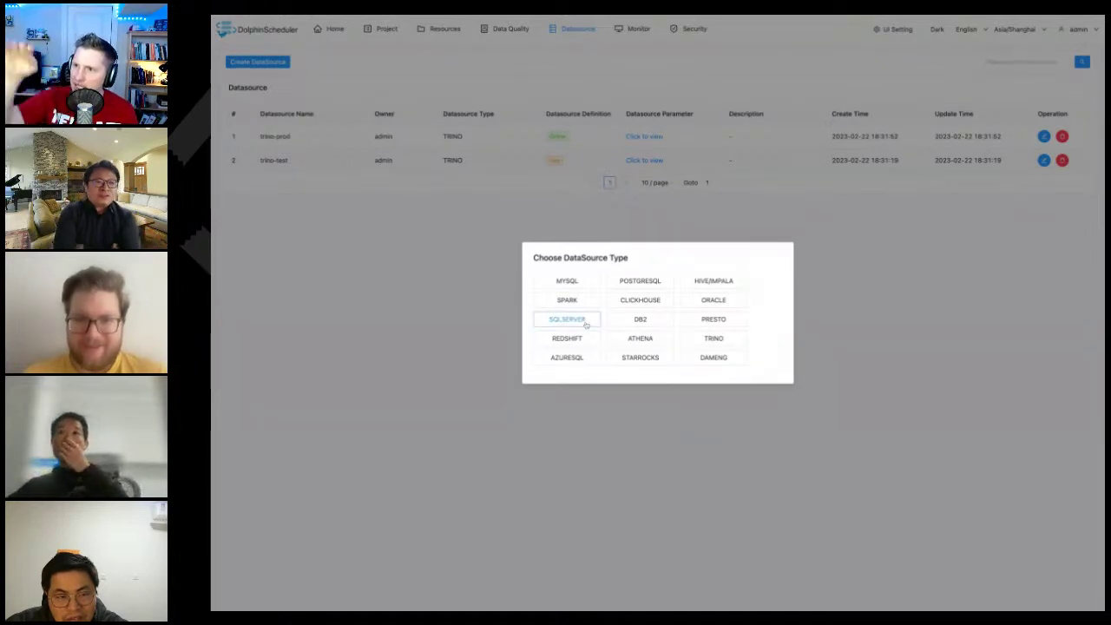
{"action": "left_click", "coordinate": [491, 173]}
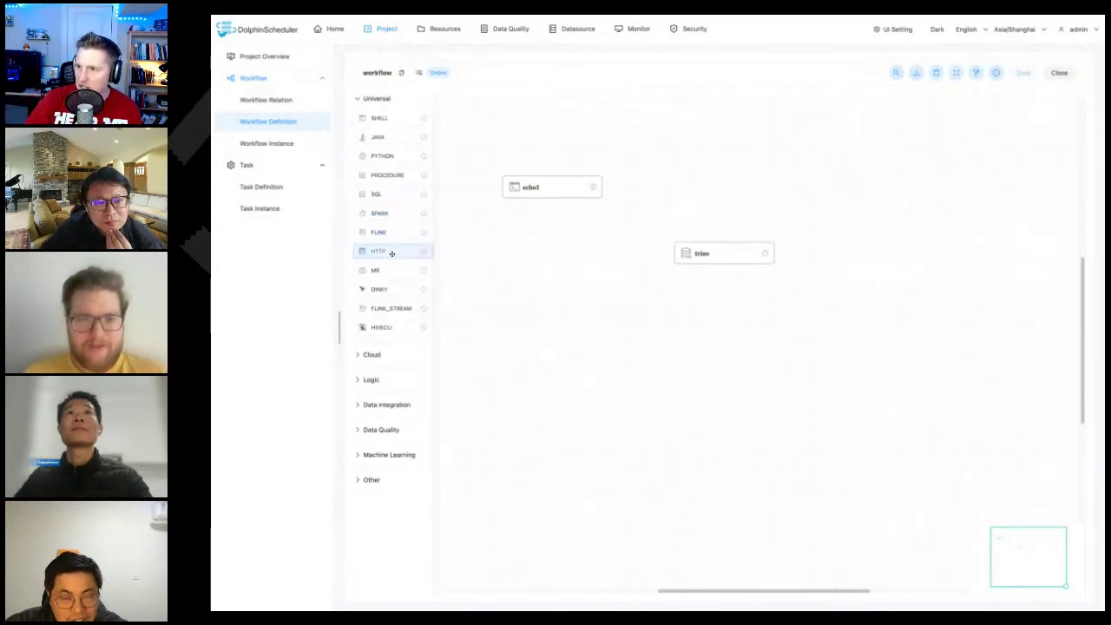
Expand the palette's Cloud category to reveal EMR, K8S, DMS and DATA_FACTORY
{"action": "left_click", "coordinate": [368, 355]}
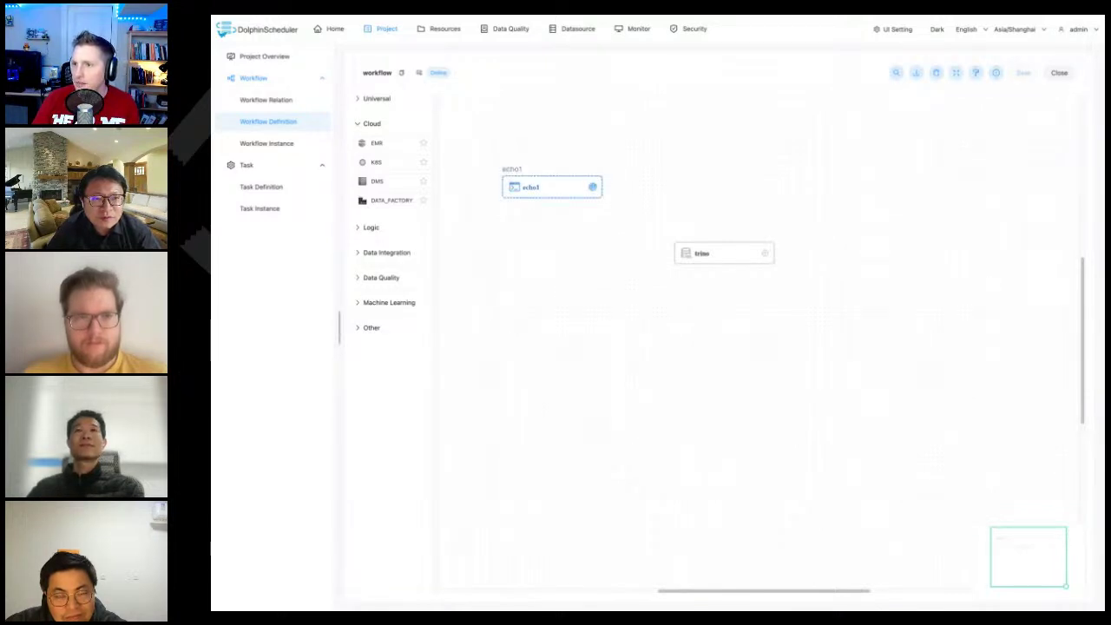
Expand Machine Learning task types, then select echo1 on the now-offline workflow canvas
{"action": "left_click", "coordinate": [382, 302]}
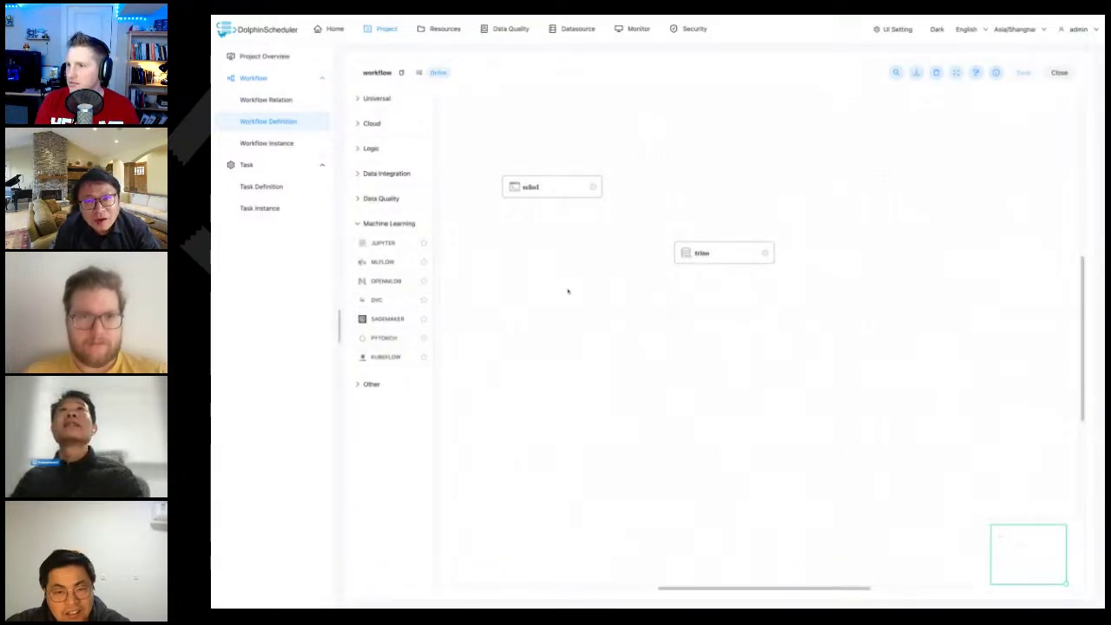
{"action": "left_click", "coordinate": [595, 185]}
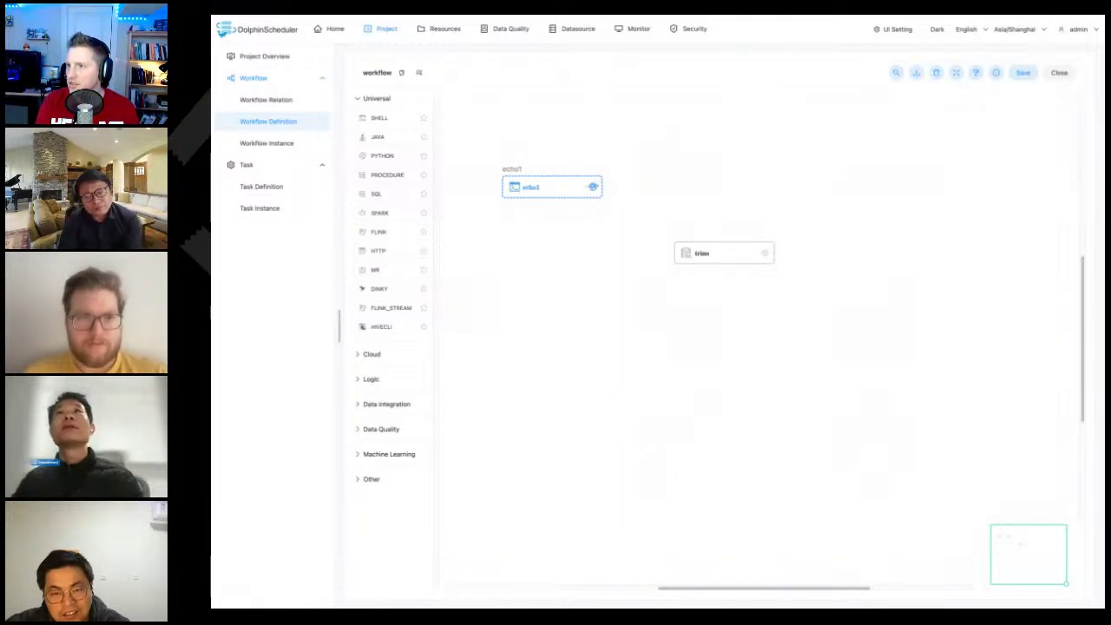
Drag an edge from echo1 to the trino node, then reselect echo1
{"action": "left_click_drag", "start_coordinate": [592, 186], "coordinate": [699, 251]}
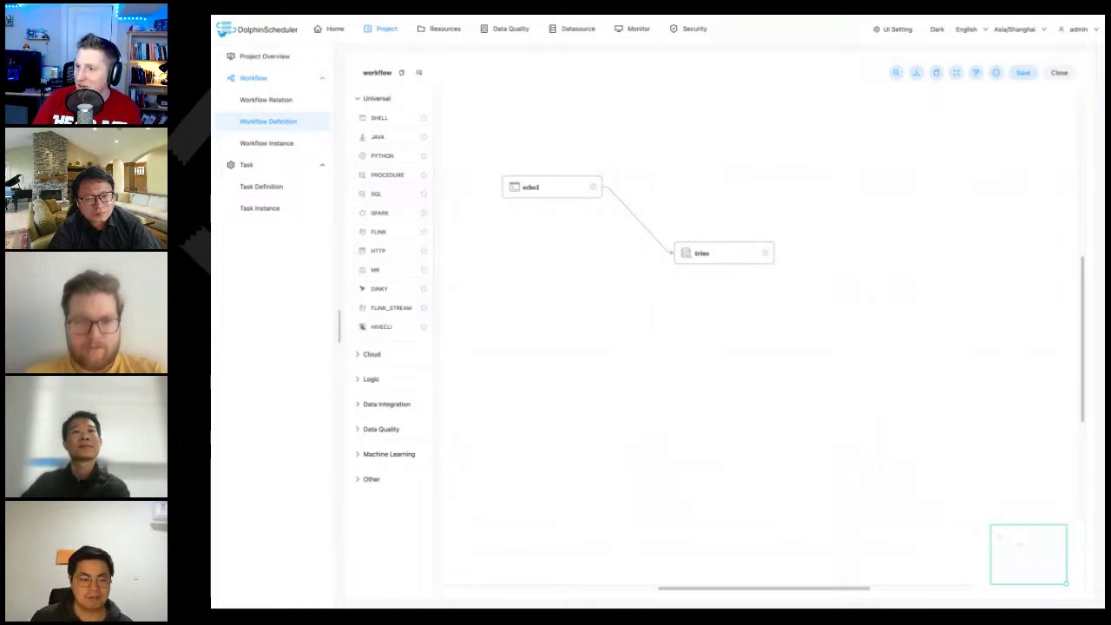
{"action": "left_click", "coordinate": [545, 187]}
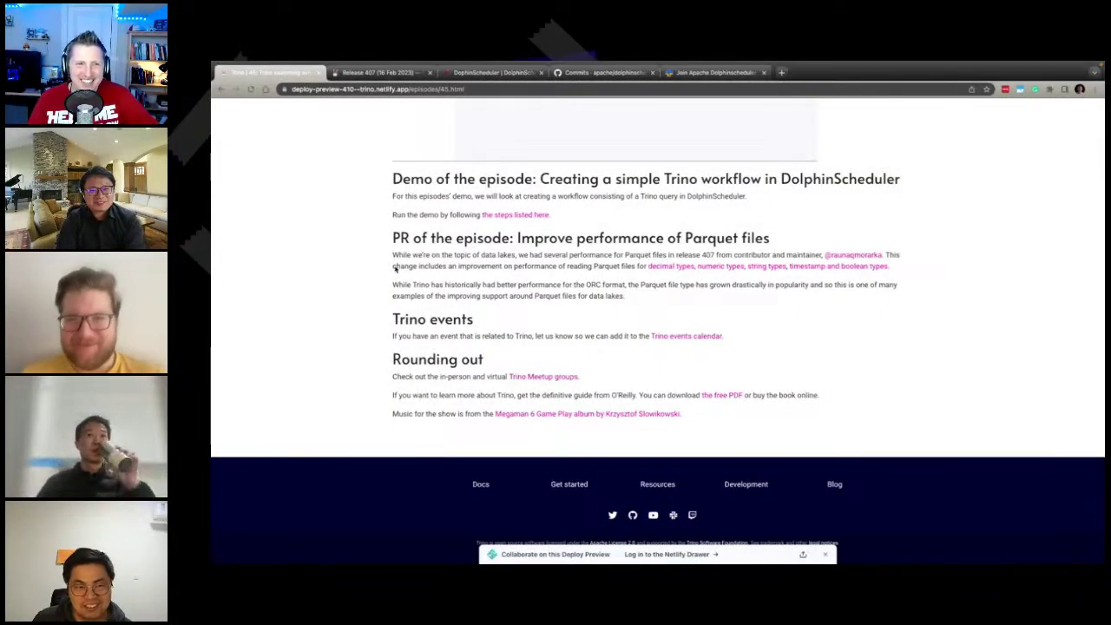
{"action": "scroll", "coordinate": [432, 266], "scroll_direction": "up", "scroll_amount": 5}
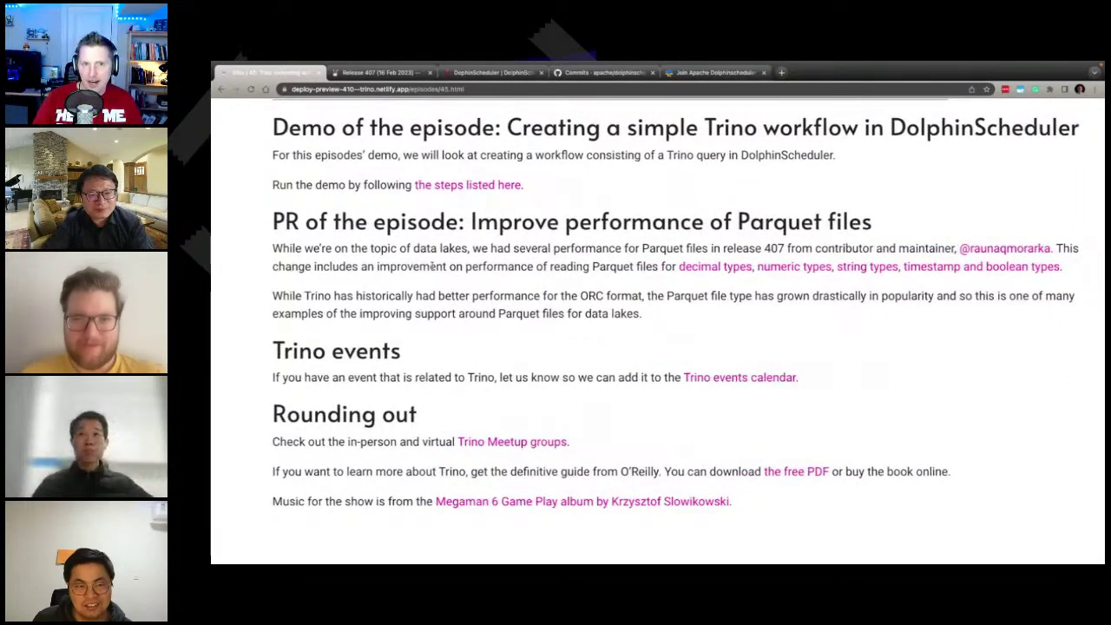
{"action": "scroll", "coordinate": [432, 266], "scroll_direction": "down", "scroll_amount": 1}
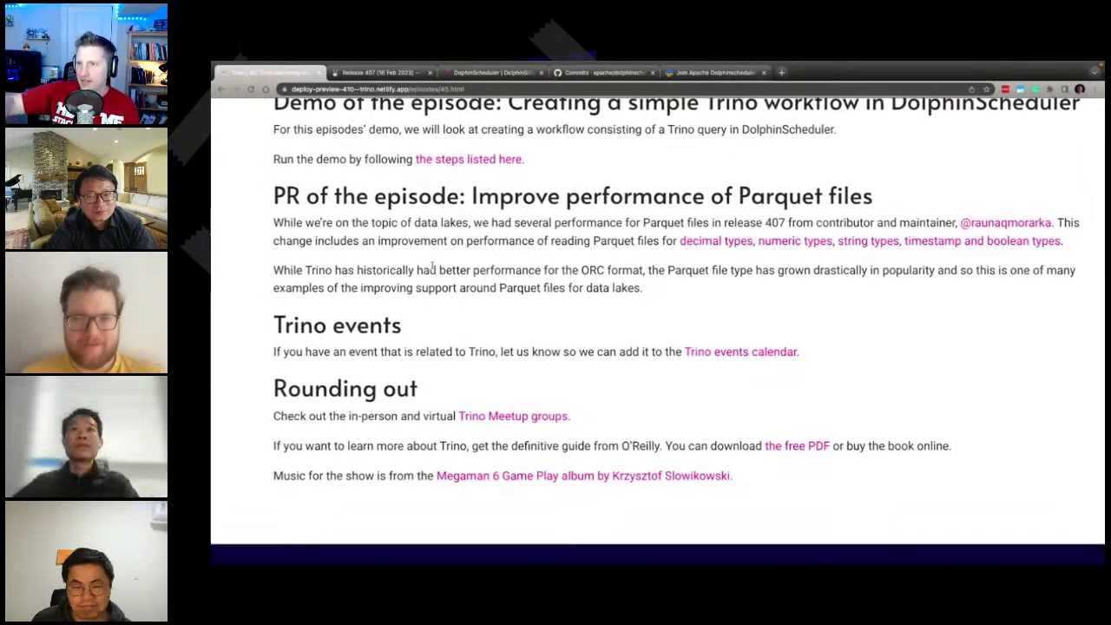